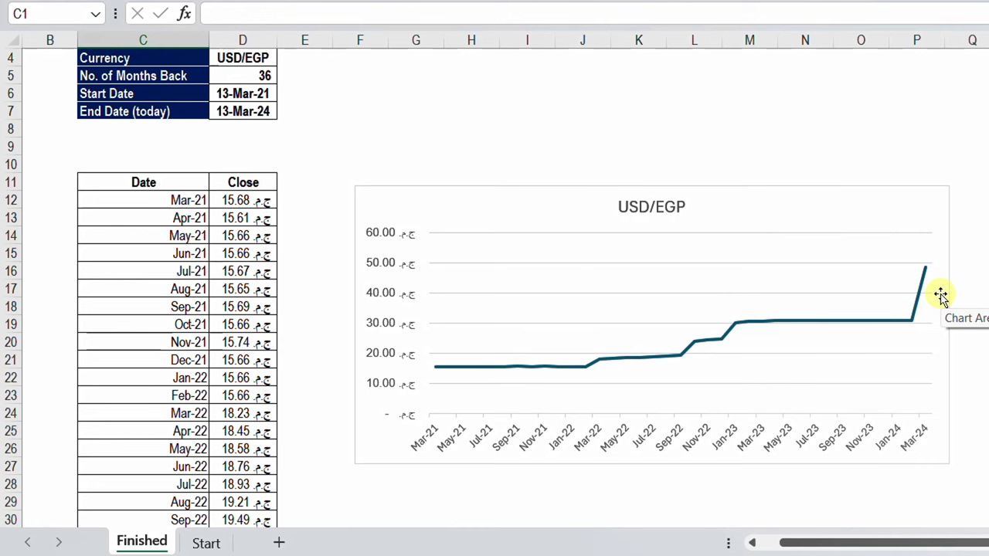
Step: Switch the currency pair in cell D4 of the Finished sheet to AED/EGP
scroll(400, 135, up, 1)
click(265, 113)
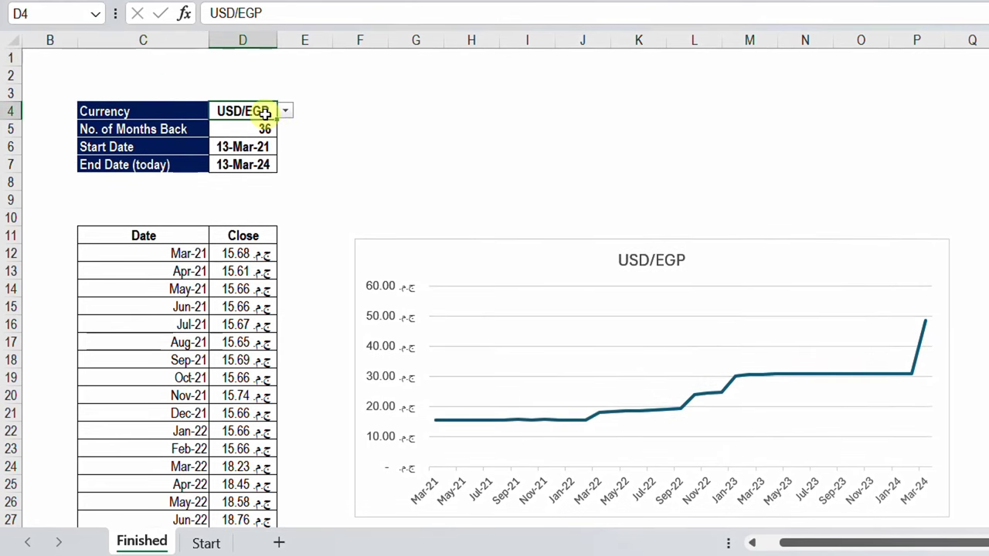
click(285, 111)
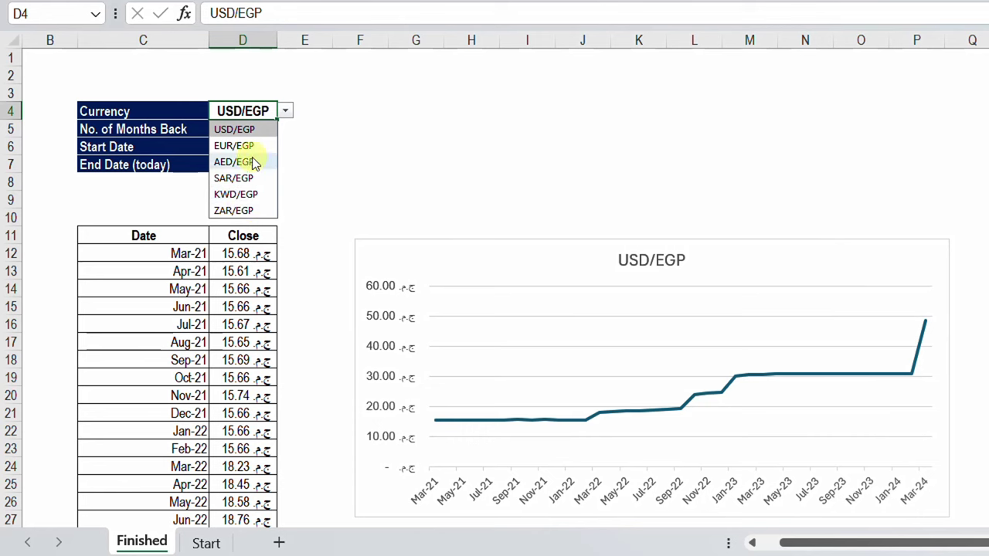
click(255, 162)
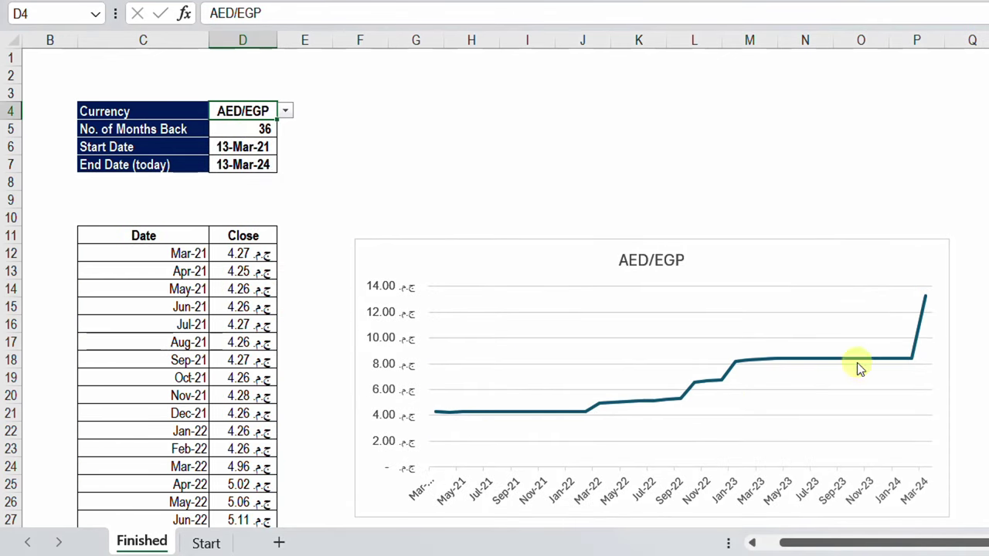
Step: Set the number of months back in cell D5 to 48
click(245, 167)
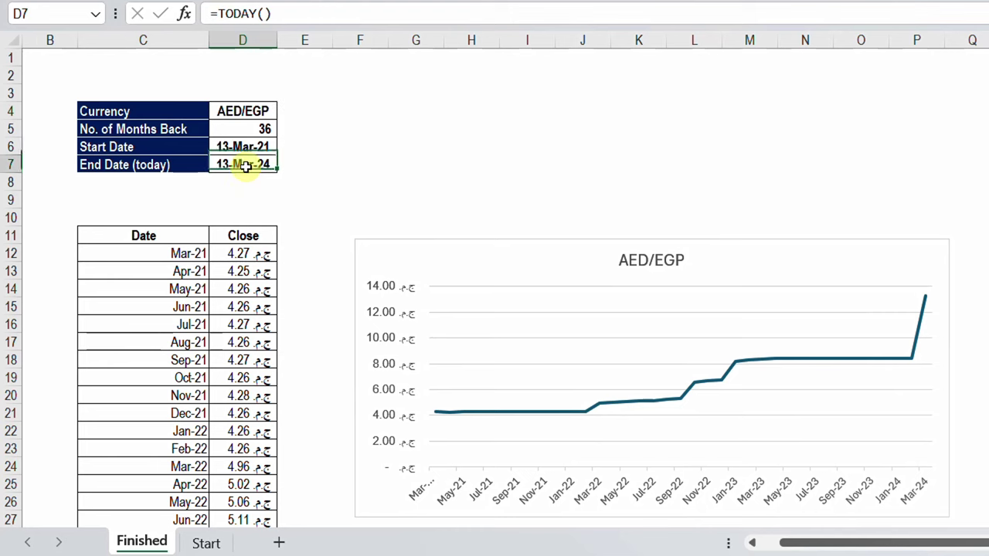
click(250, 129)
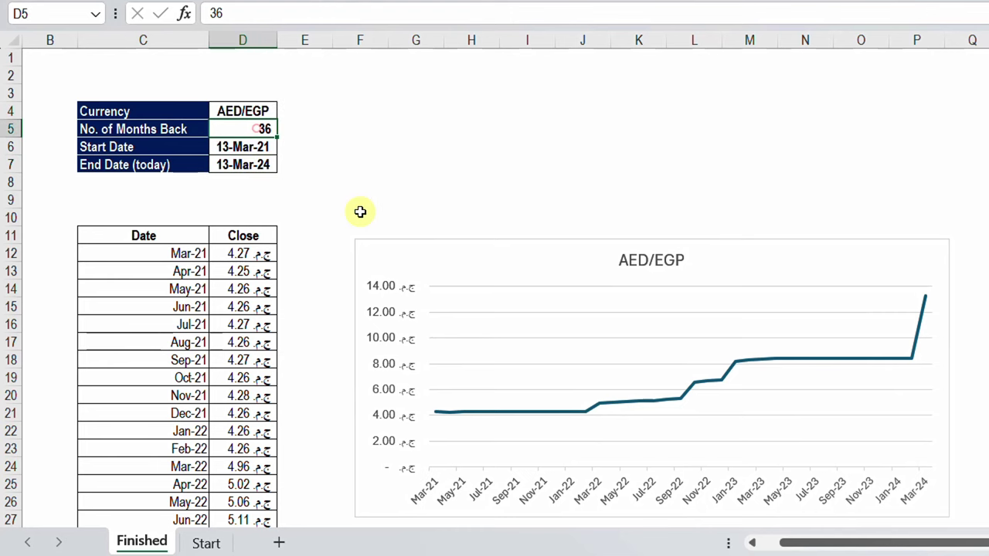
text(48)
key(Return)
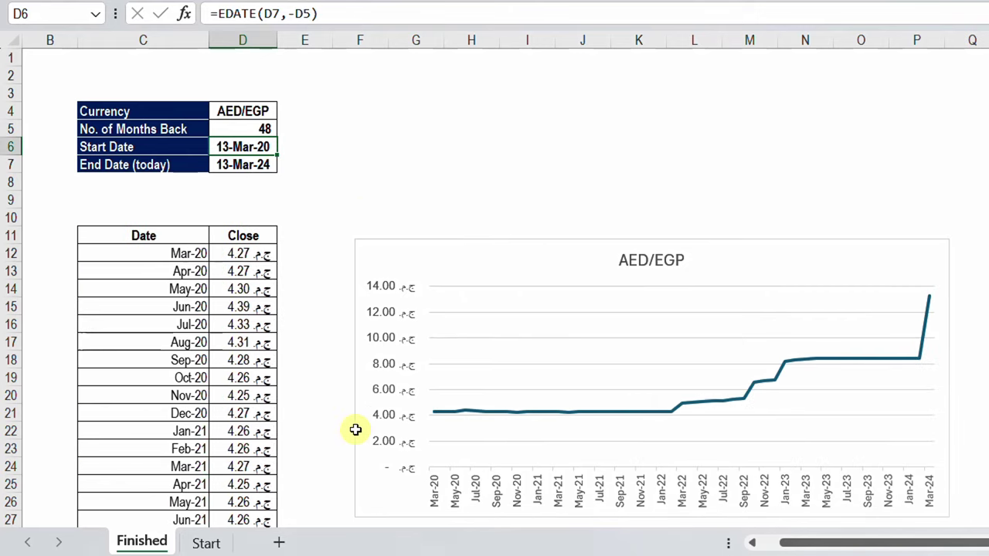
click(247, 256)
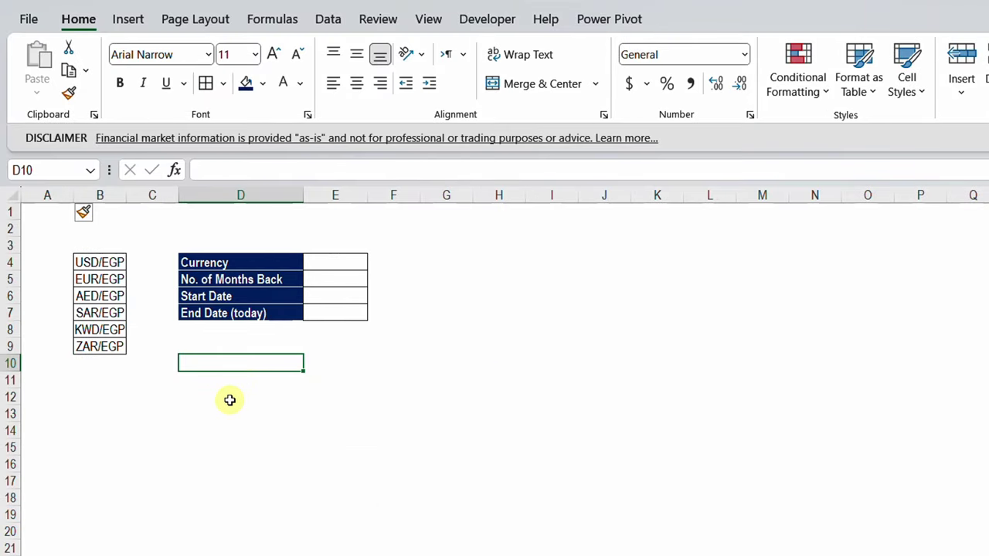
Step: Add a list validation to currency cell E4 using the pairs in B4:B9 as source, and choose USD/EGP
click(342, 260)
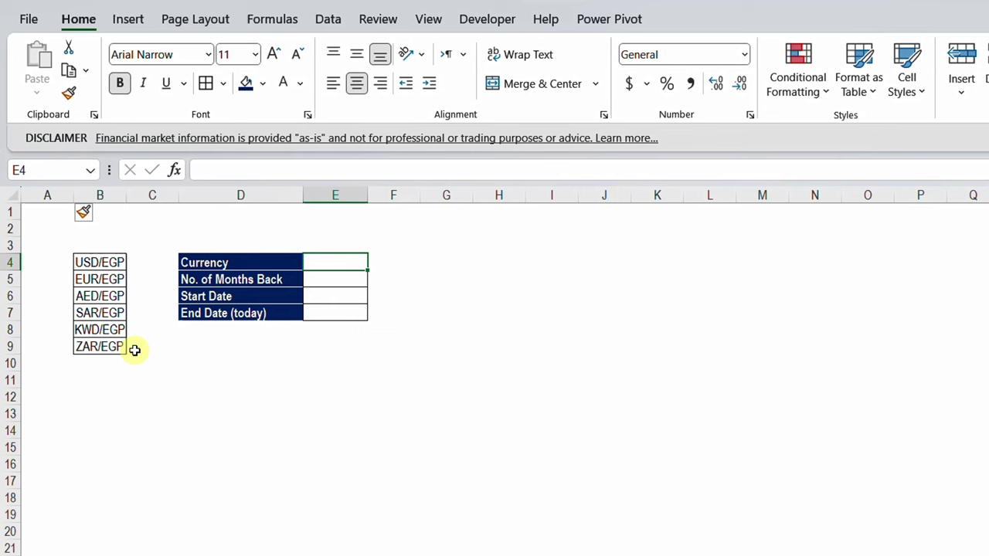
drag(106, 263, 104, 348)
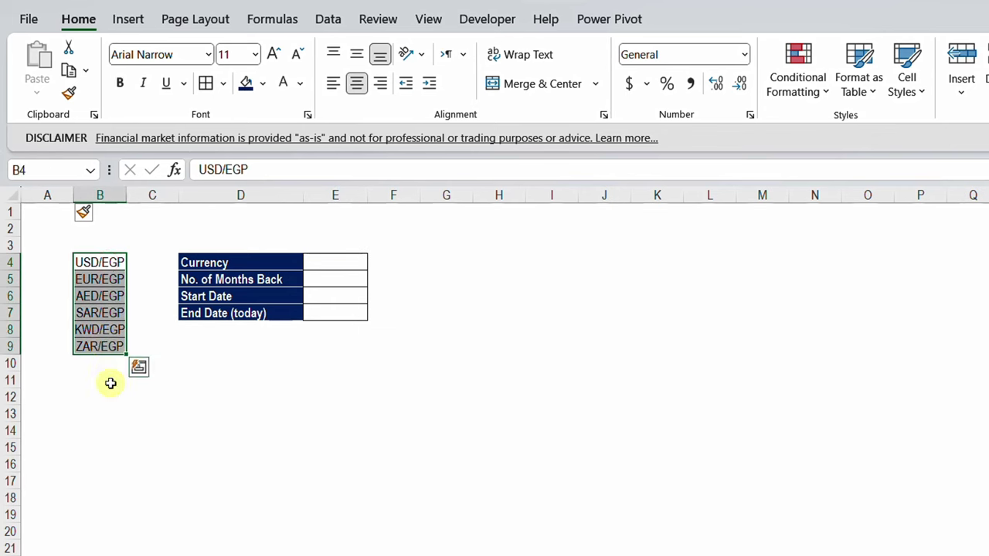
click(334, 261)
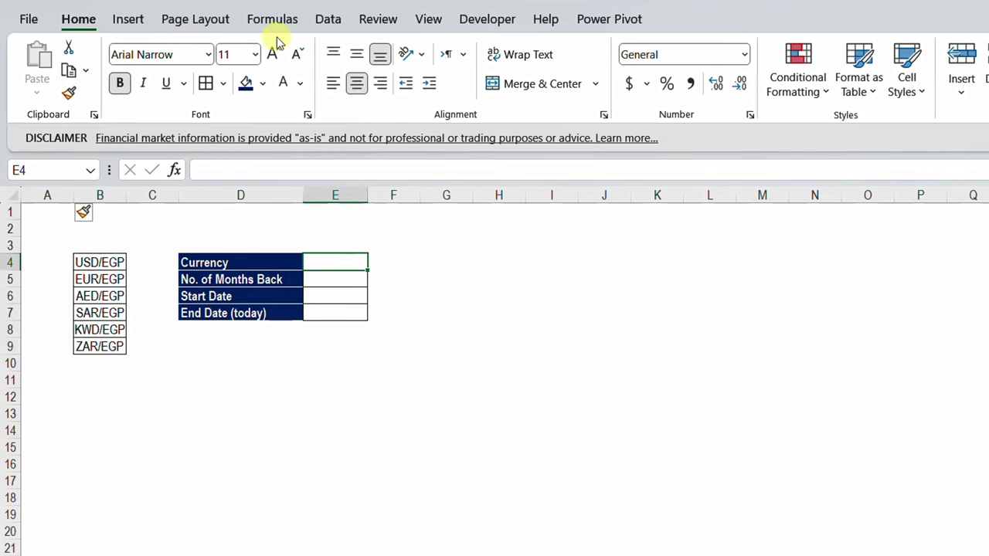
click(328, 20)
click(959, 94)
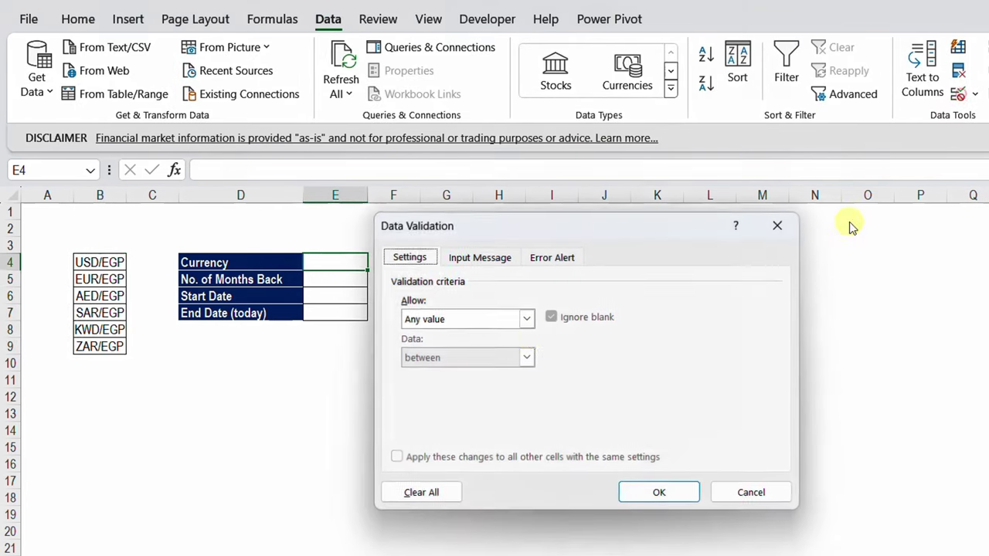
click(526, 320)
click(448, 375)
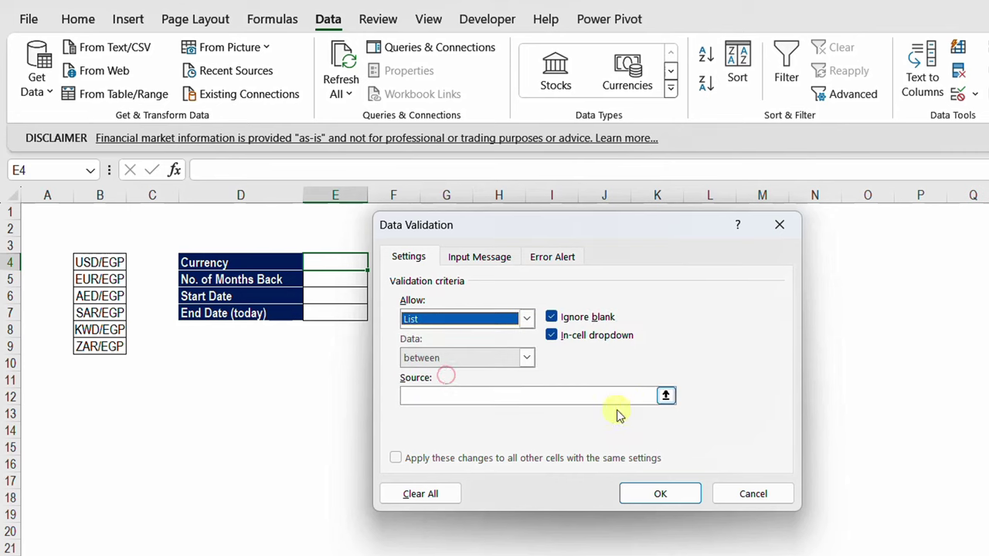
click(665, 397)
drag(69, 261, 99, 347)
click(790, 248)
click(671, 497)
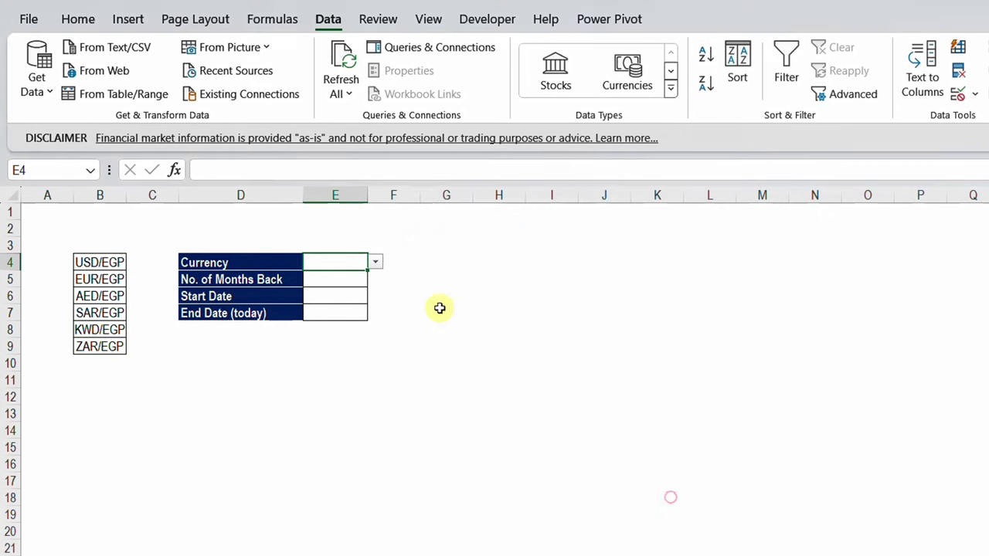
click(379, 266)
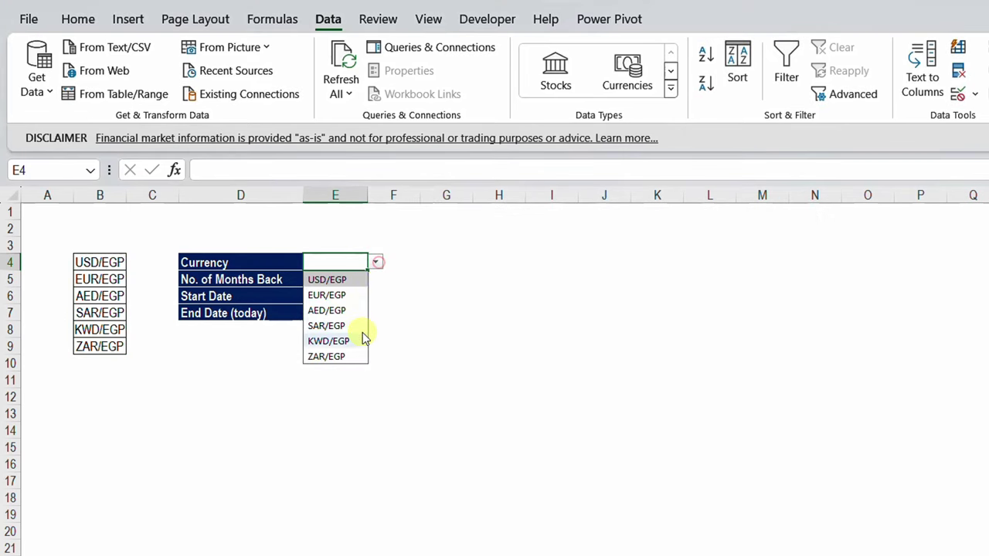
click(340, 282)
Step: Hide column B, which holds the list of currency pairs
click(104, 194)
right_click(106, 193)
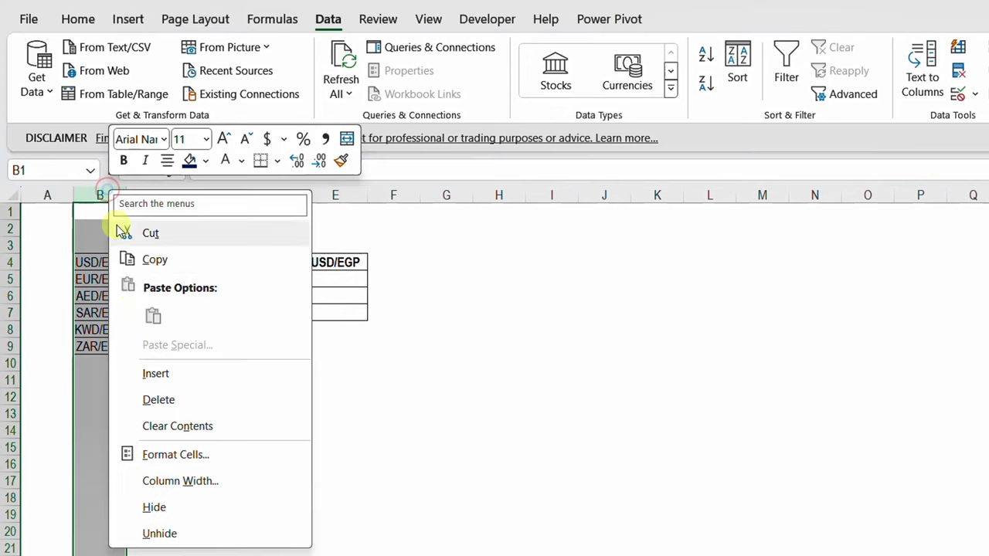
click(168, 507)
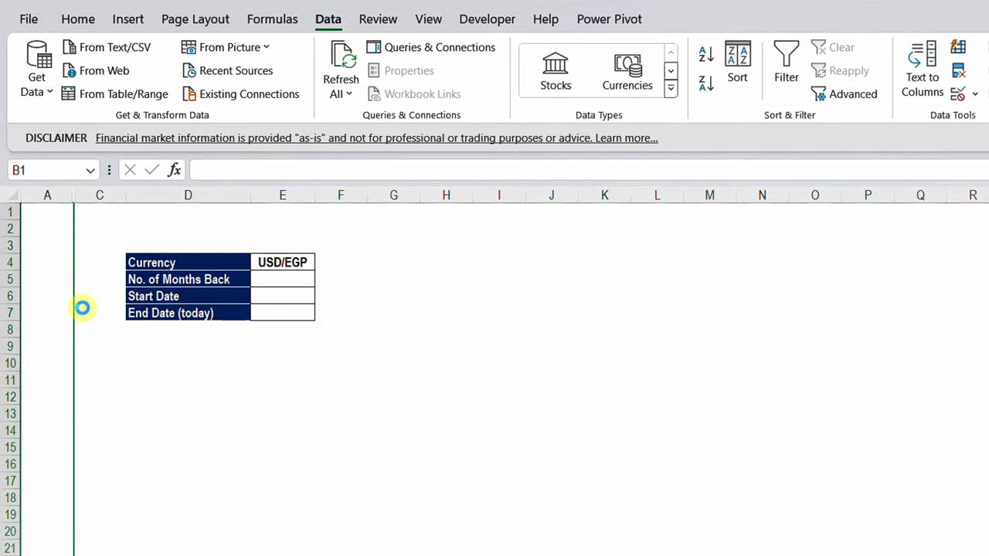
click(82, 308)
Step: Enter 12 as the number of months back in cell E5
click(287, 284)
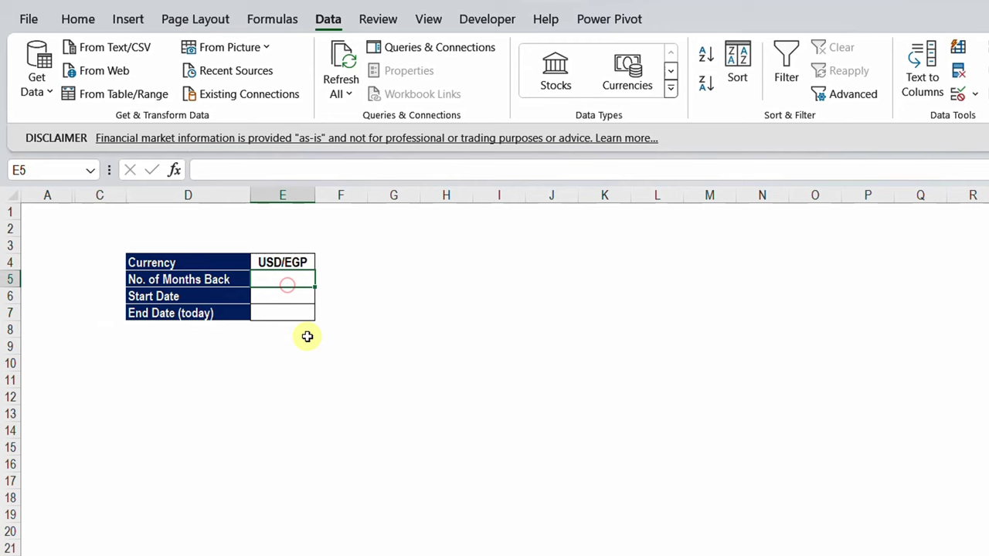
text(12)
key(Return)
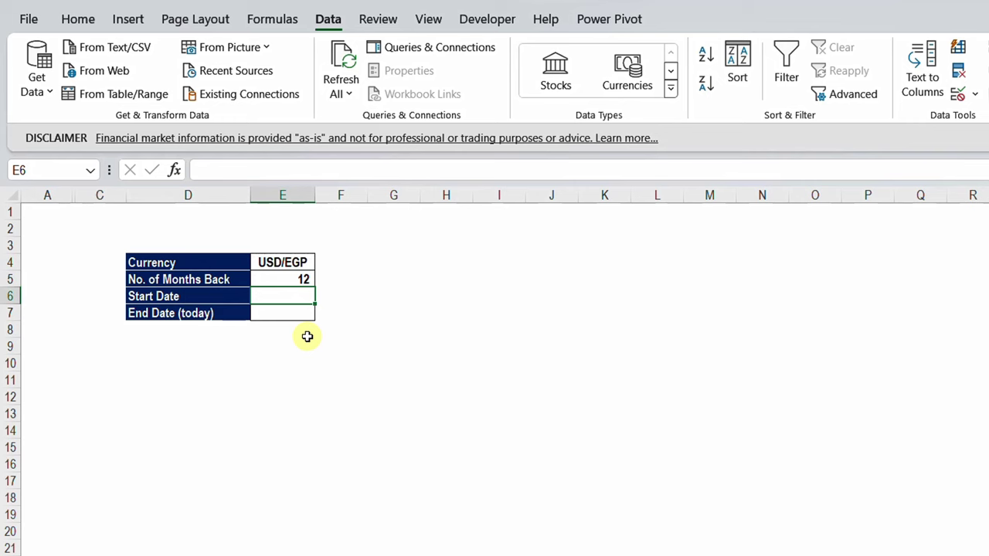
Step: Enter the formula =TODAY() for the end date in cell E7
key(Return)
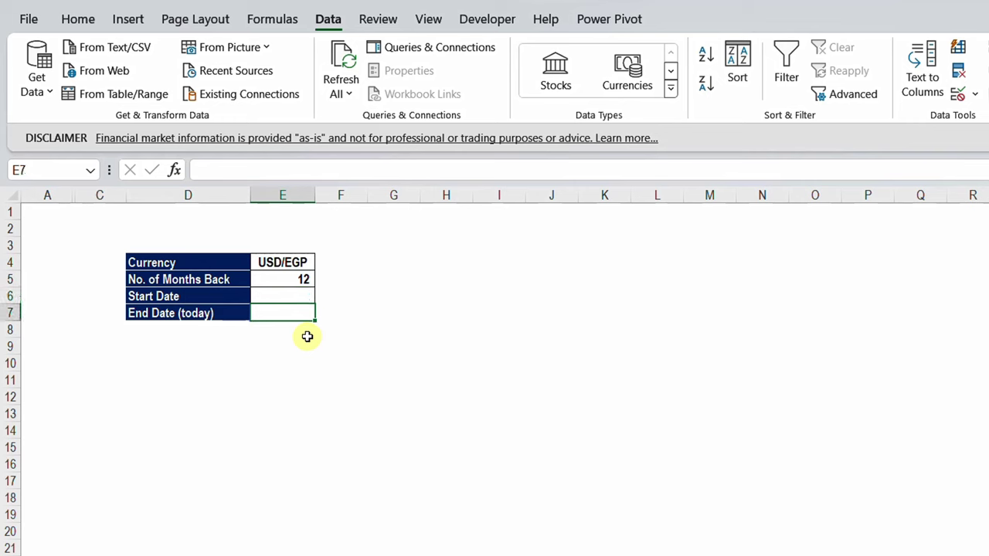
text(=today)
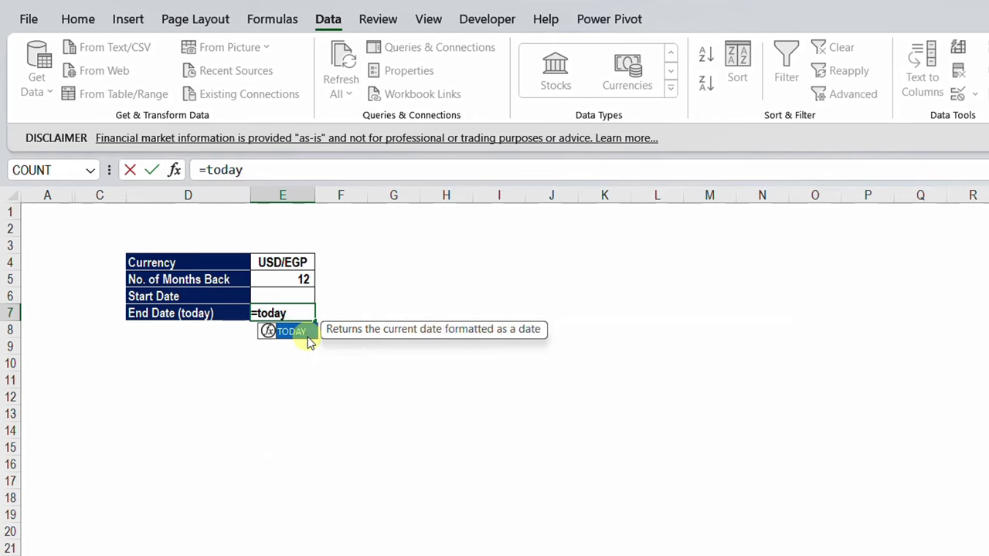
double_click(307, 338)
text())
key(Return)
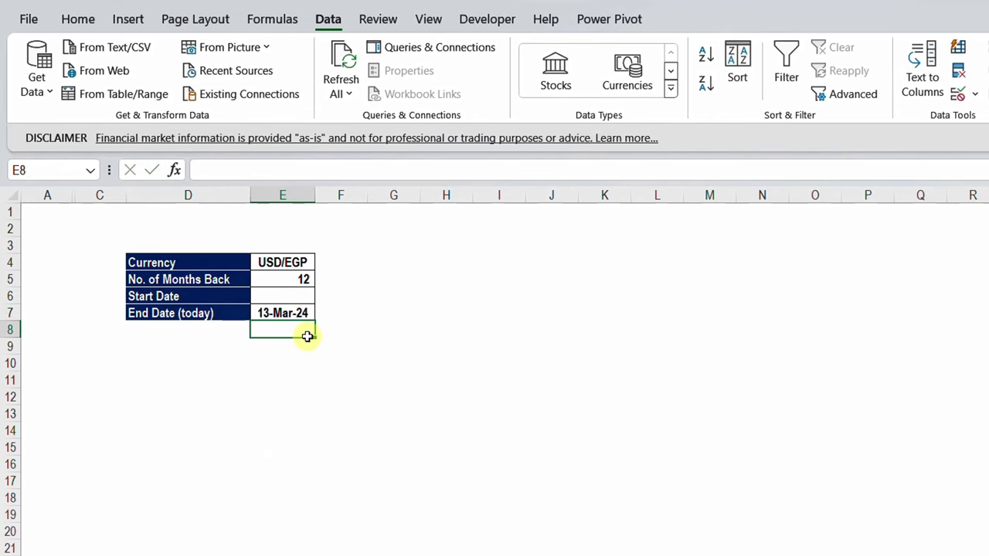
Step: Calculate the start date in cell E6 with the formula =EDATE(E7,-E5)
key(Up)
key(Up)
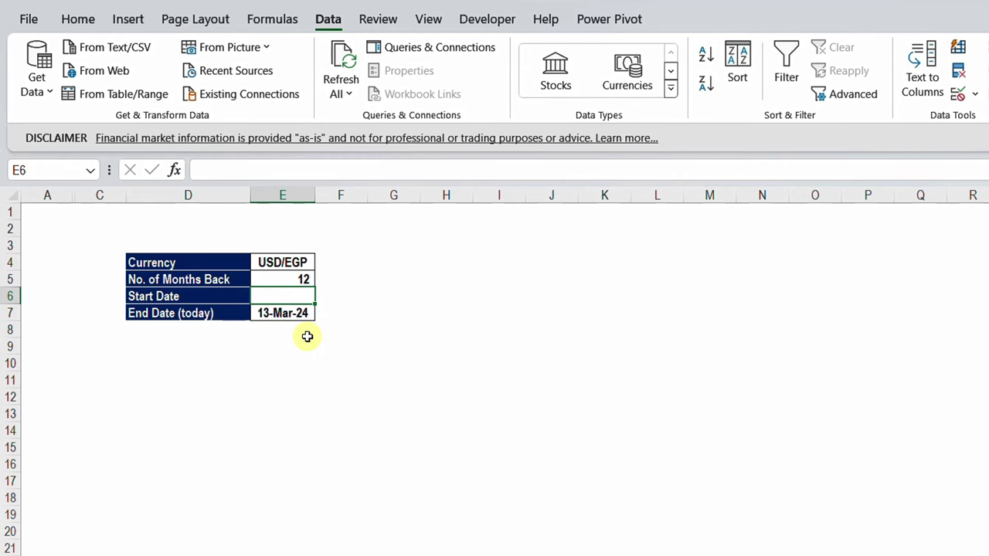
text(=ed)
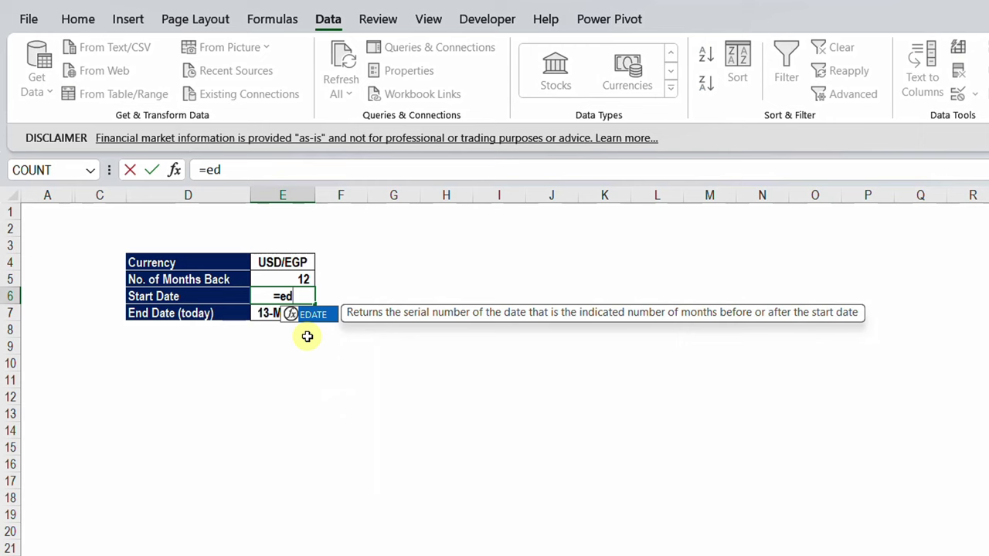
key(Tab)
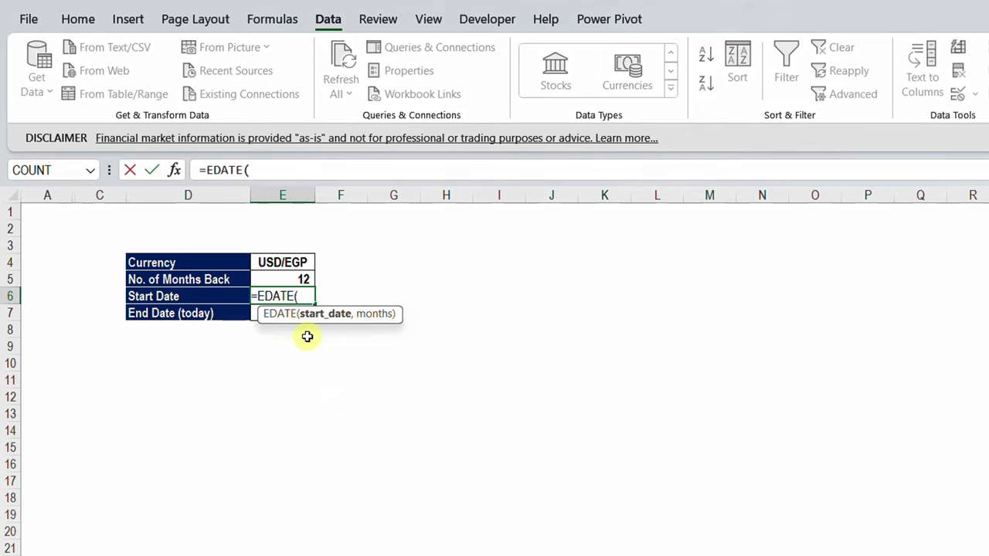
key(Down)
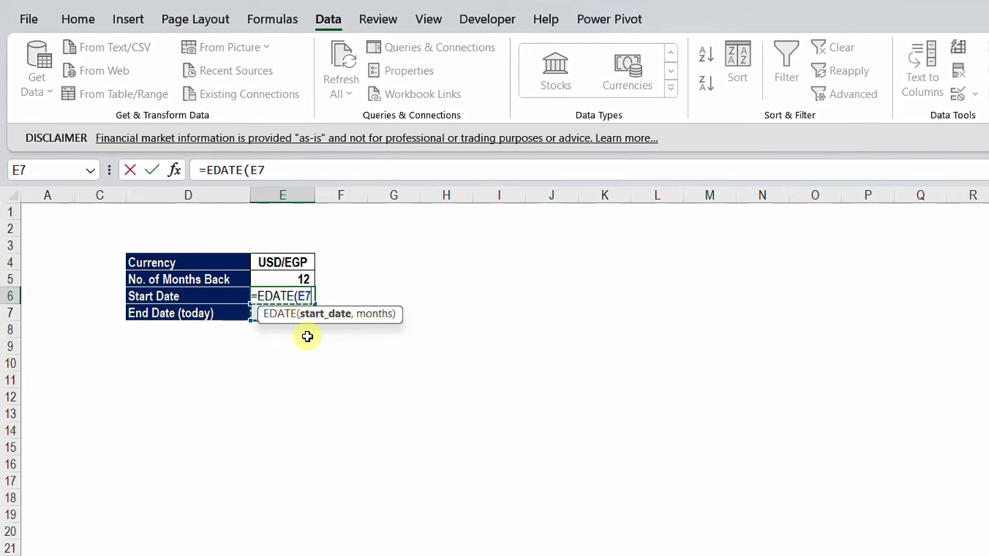
text(,)
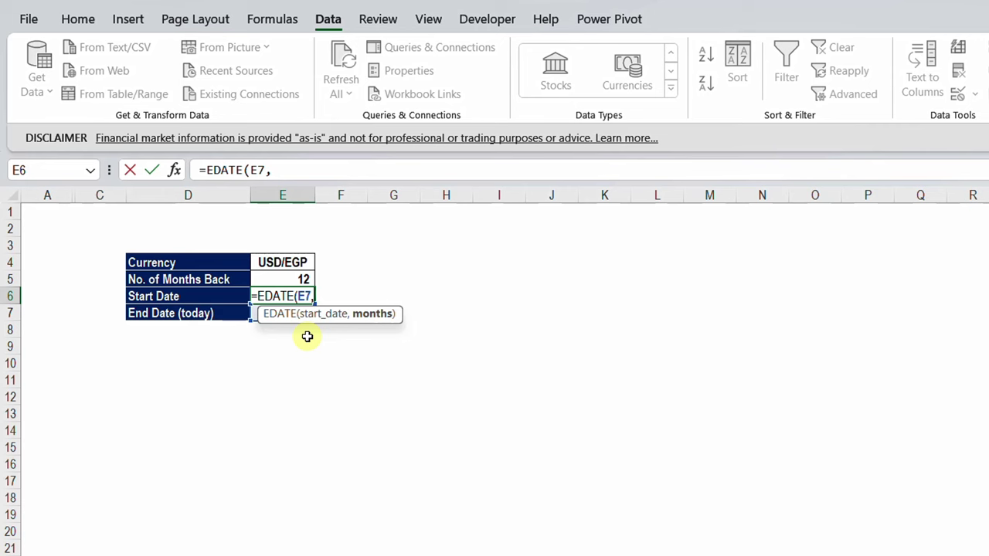
text(-)
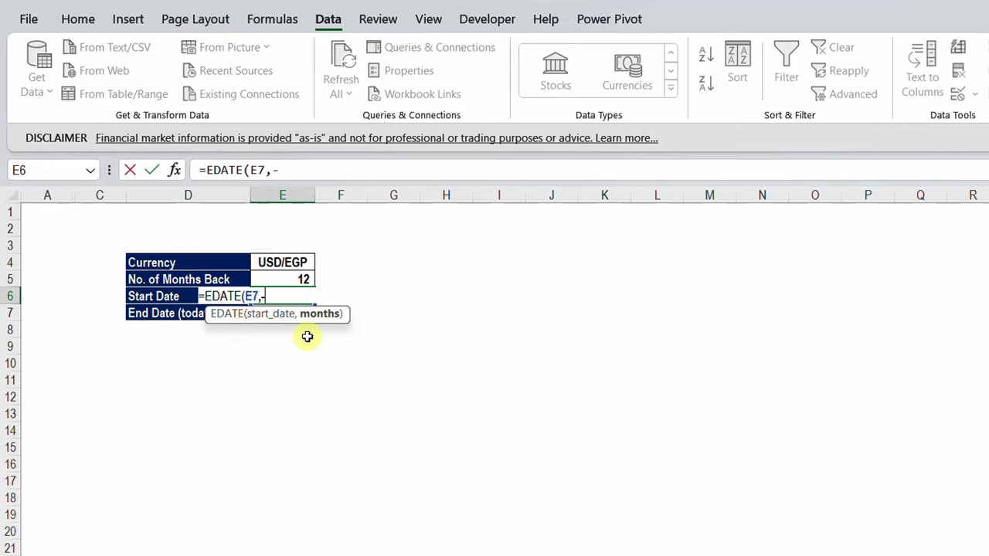
key(Up)
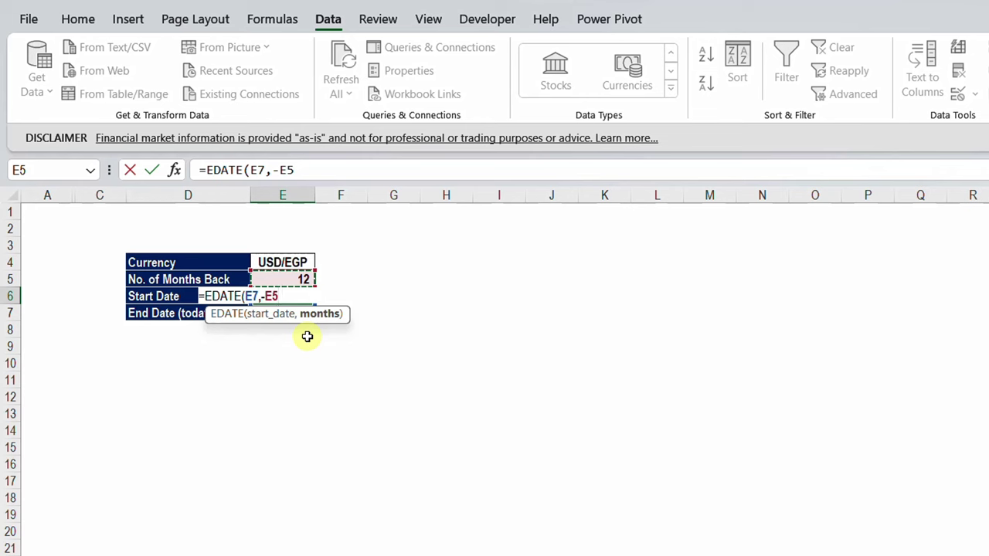
text())
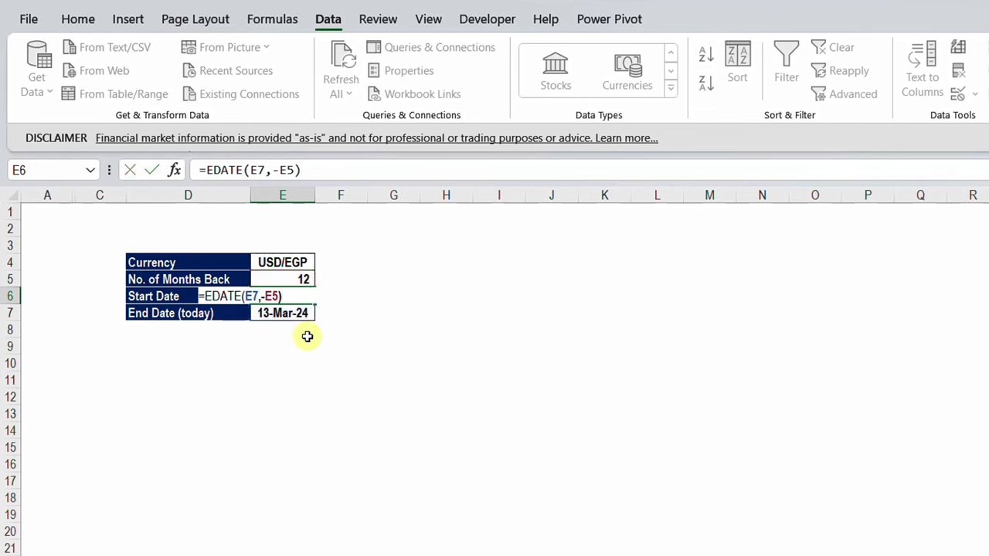
key(Return)
key(Up)
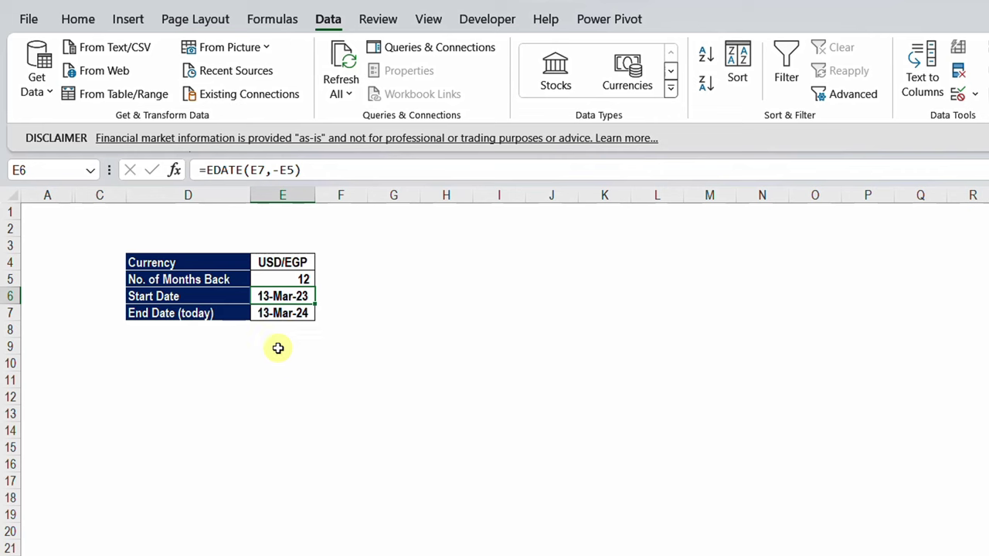
Step: Begin a STOCKHISTORY formula in cell D11 using E4 as the stock, E6 as the start date and E7 as the end date
click(191, 375)
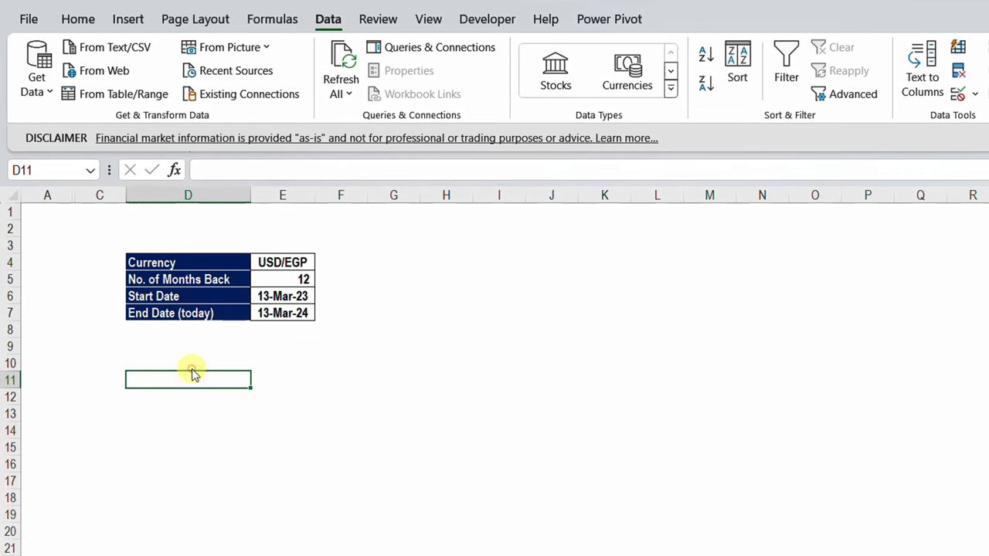
click(199, 364)
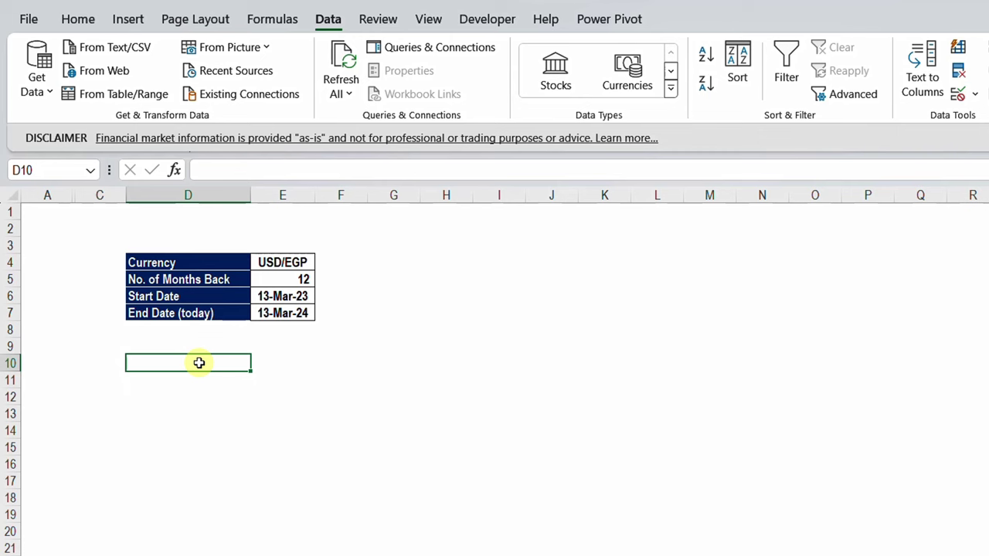
key(Return)
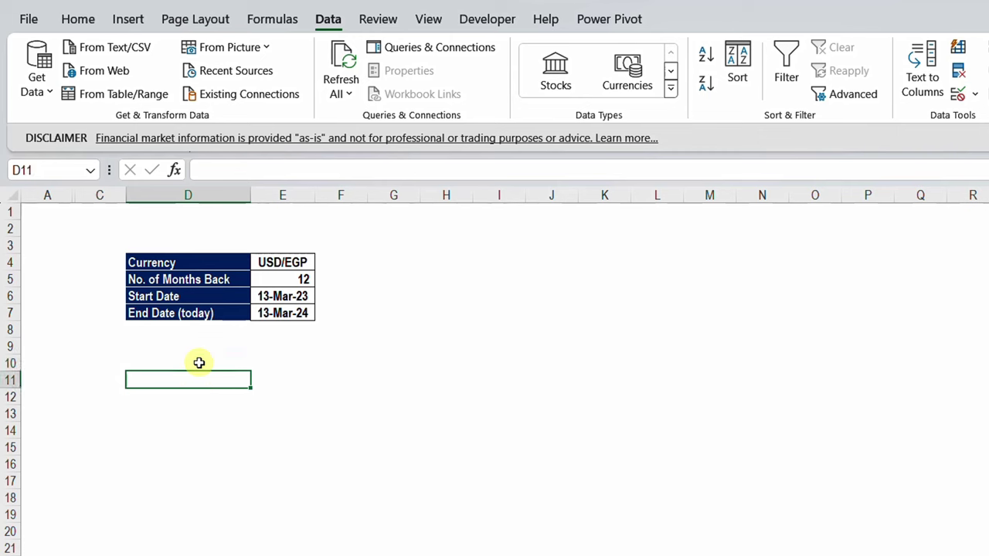
text(=sto)
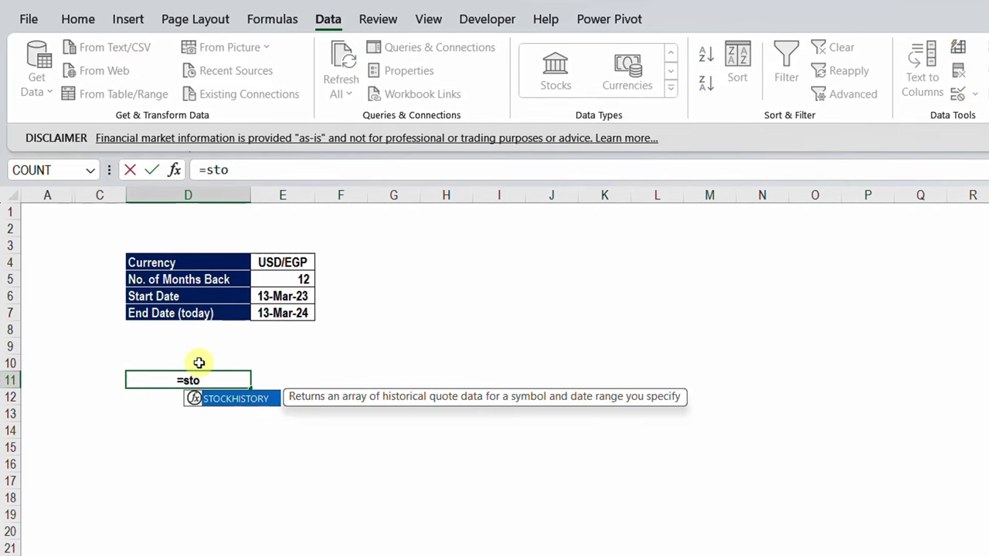
key(Tab)
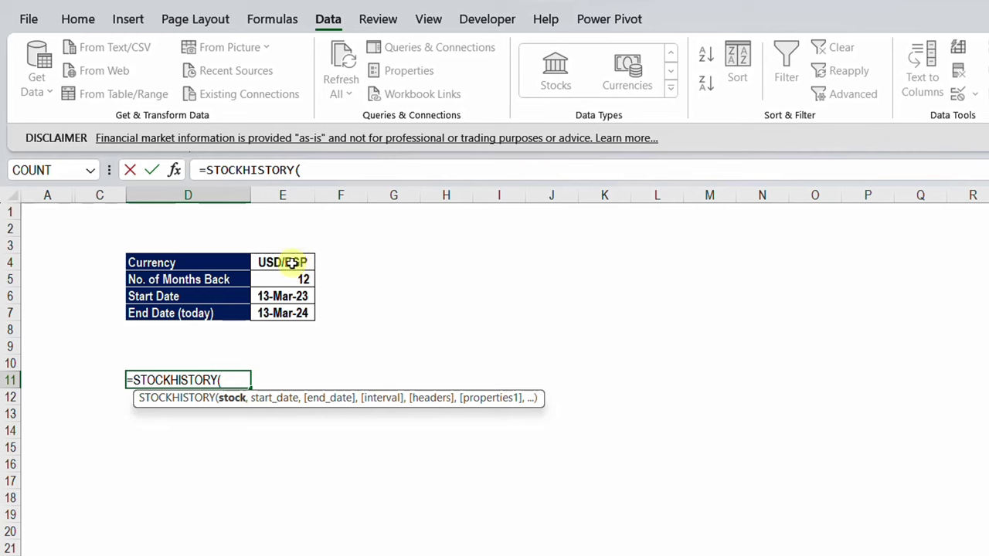
click(292, 262)
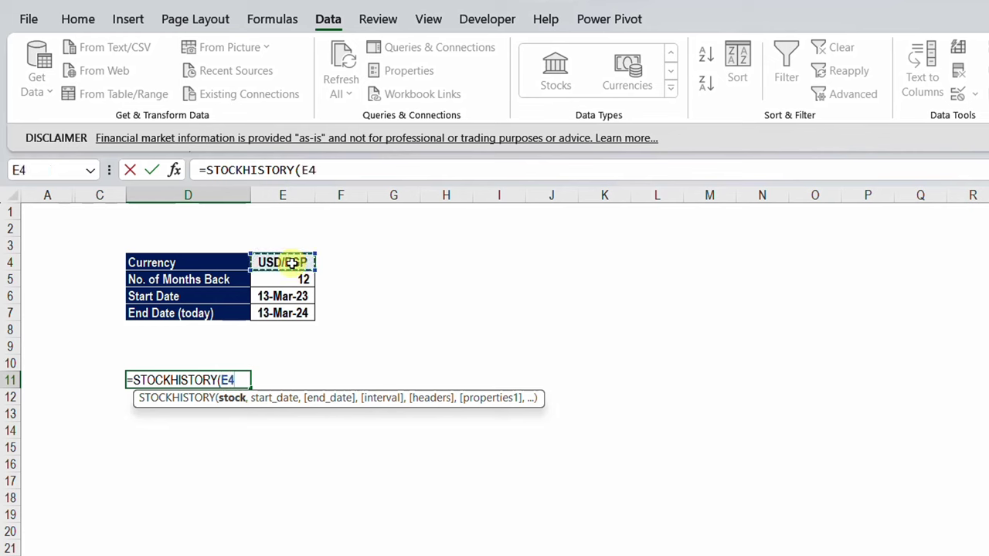
text(,)
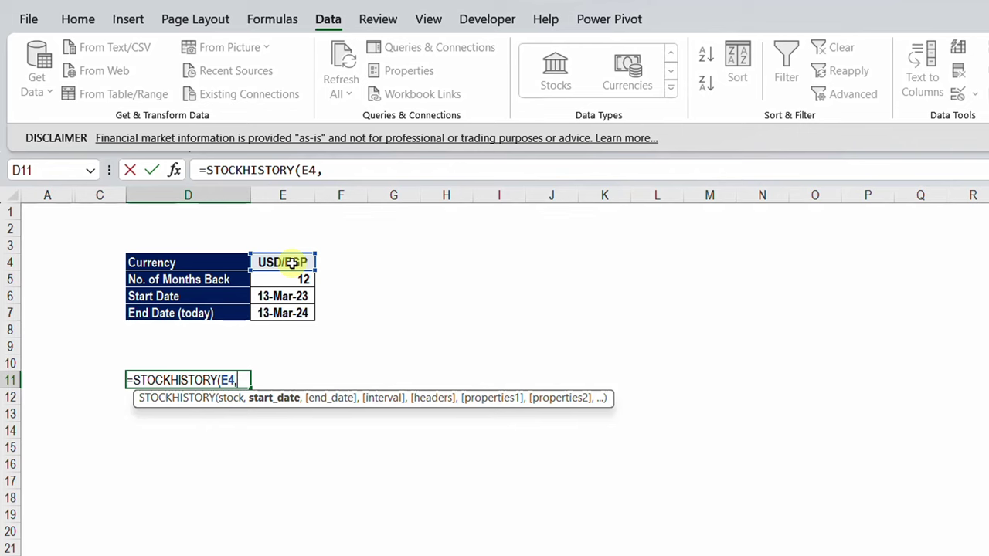
click(296, 296)
text(,)
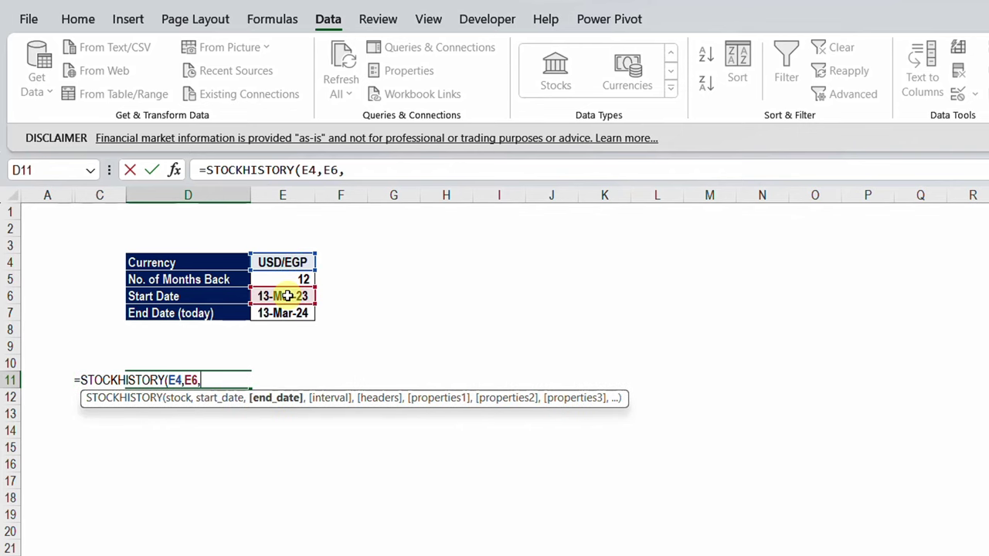
click(293, 312)
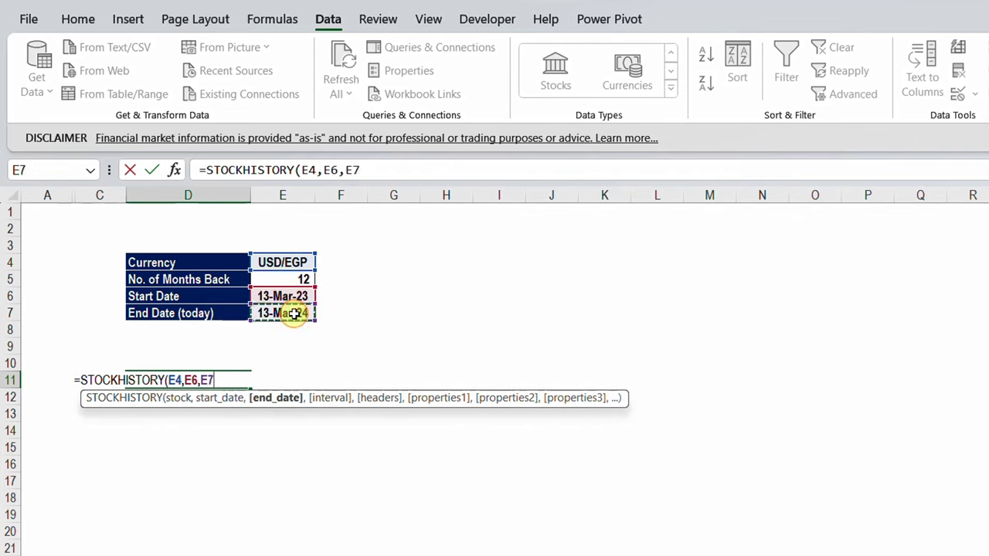
text(,)
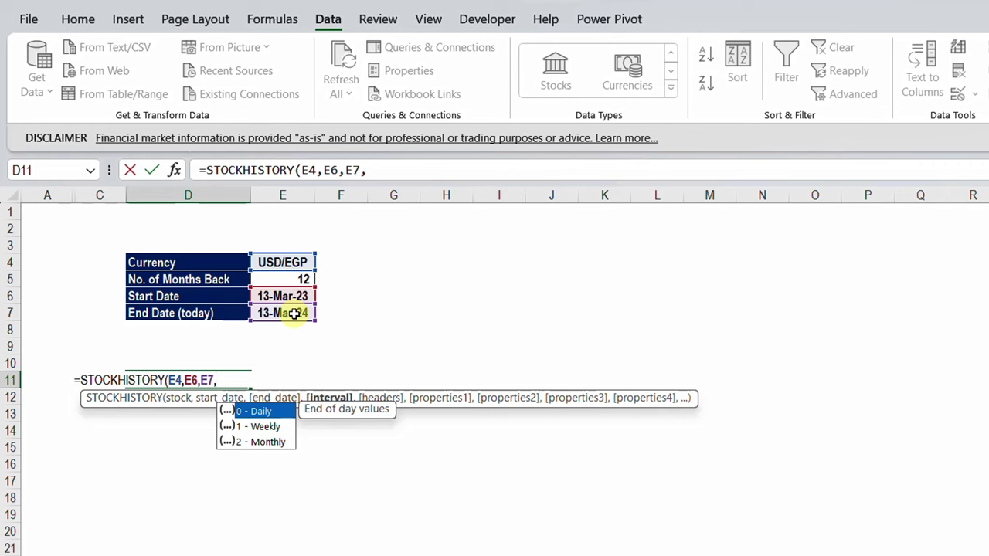
Step: Set the formula's interval to 2 - Monthly, complete it as =STOCKHISTORY(E4,E6,E7,2), and check the returned dates
key(Down)
key(Down)
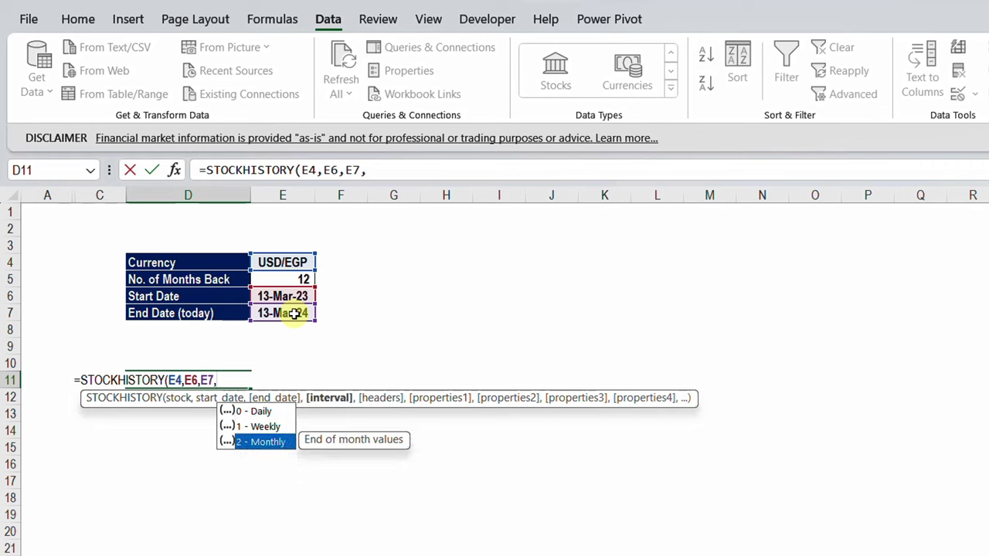
key(Tab)
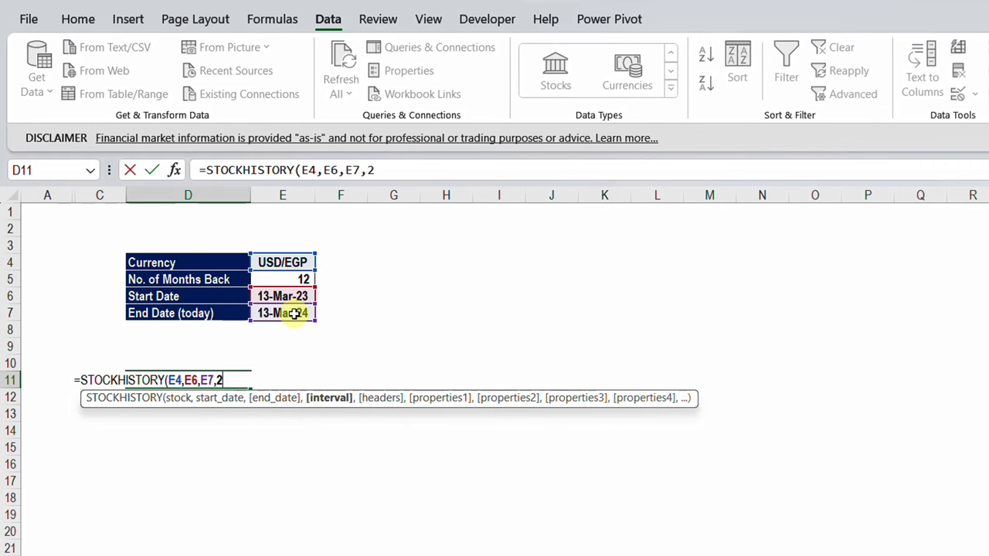
text())
key(Return)
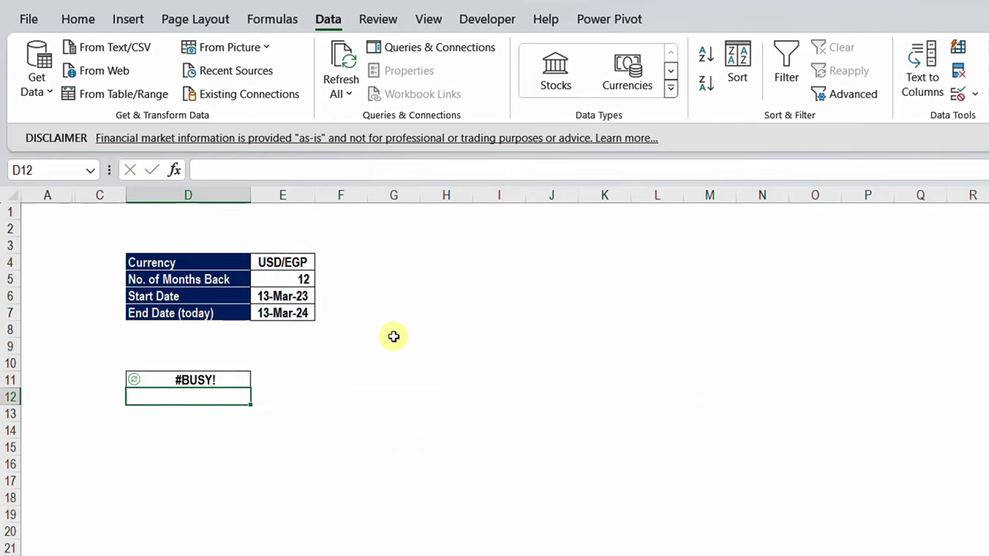
key(Up)
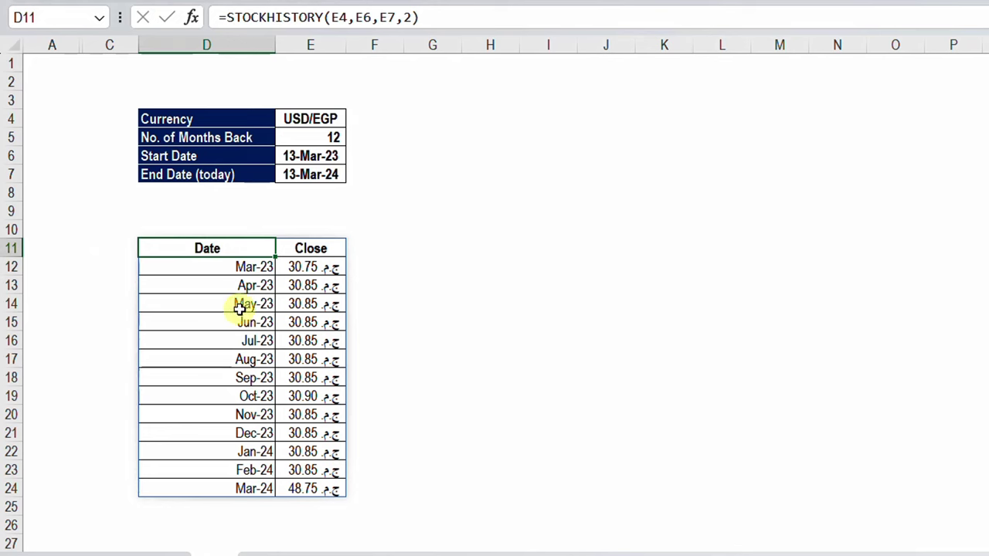
drag(249, 266, 244, 489)
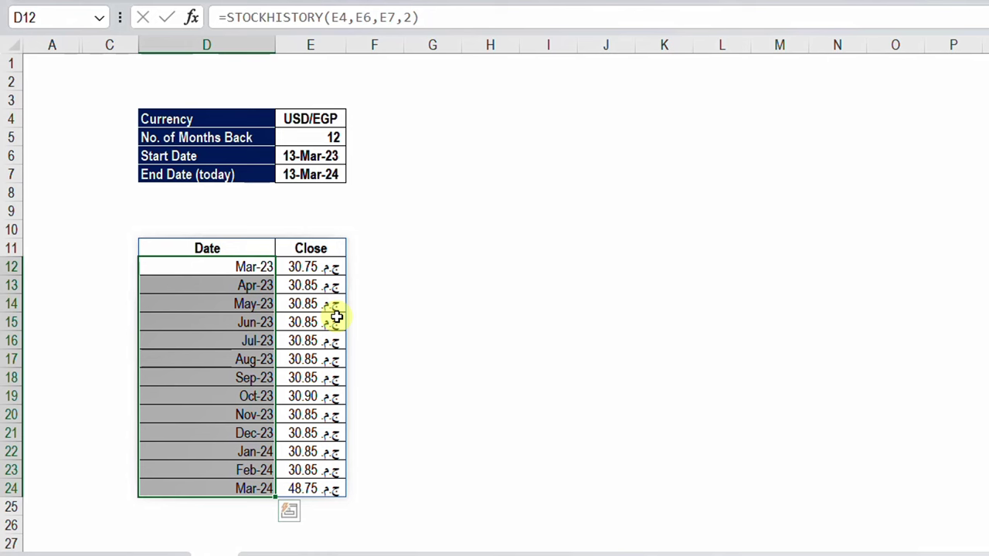
click(257, 248)
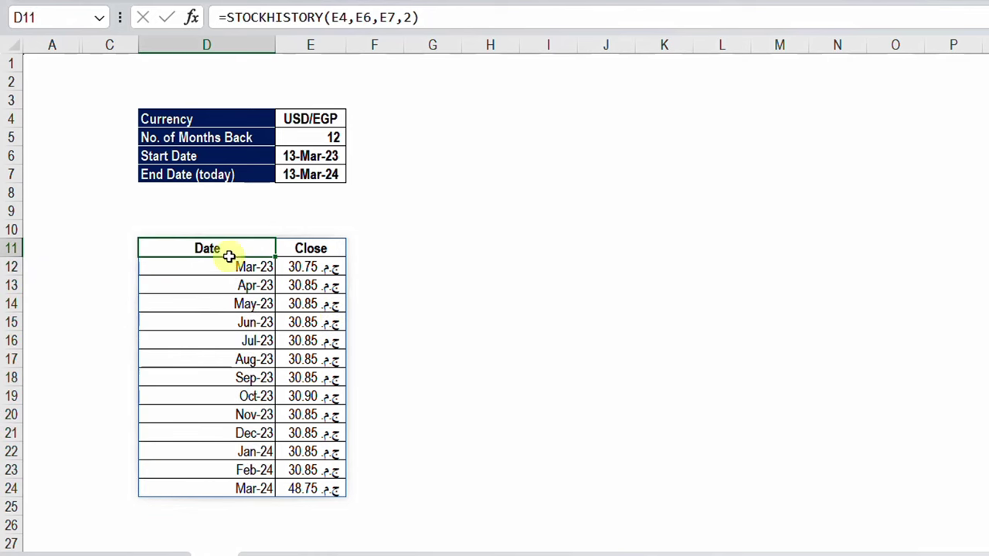
Step: Switch the currency pair in cell E4 to AED/EGP
click(318, 119)
click(353, 118)
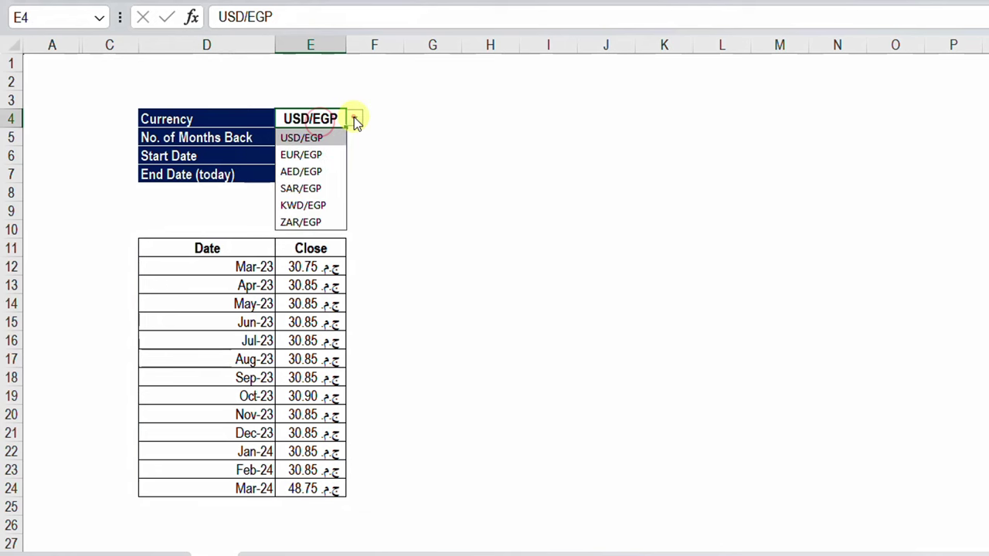
click(324, 170)
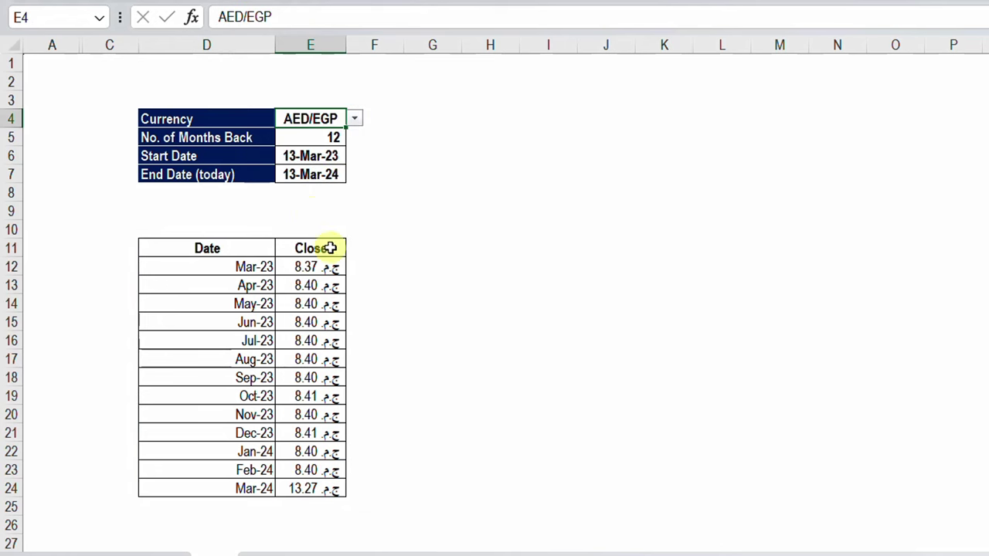
Step: Change the number of months back in cell E5 to 24
click(320, 139)
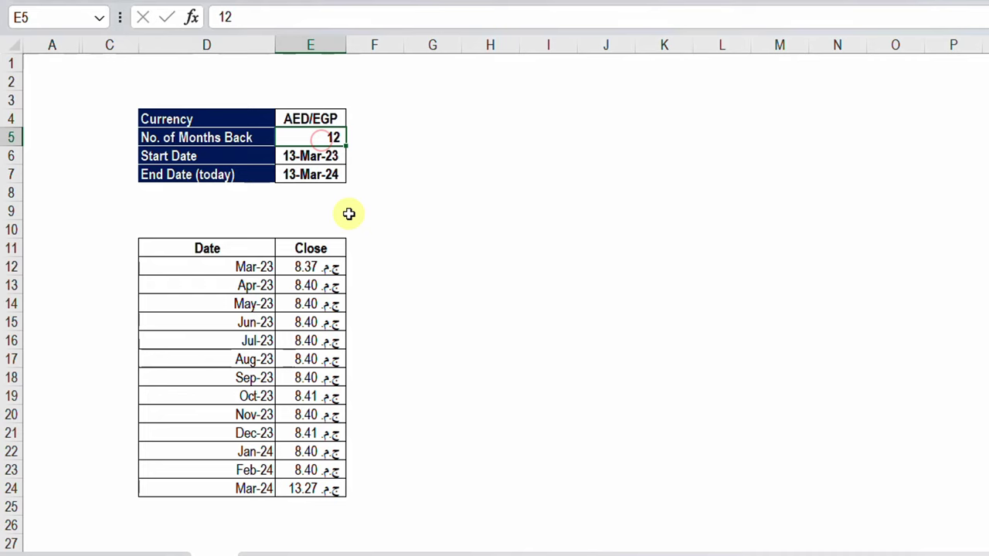
key(F2)
key(BackSpace)
key(BackSpace)
text(24)
key(Return)
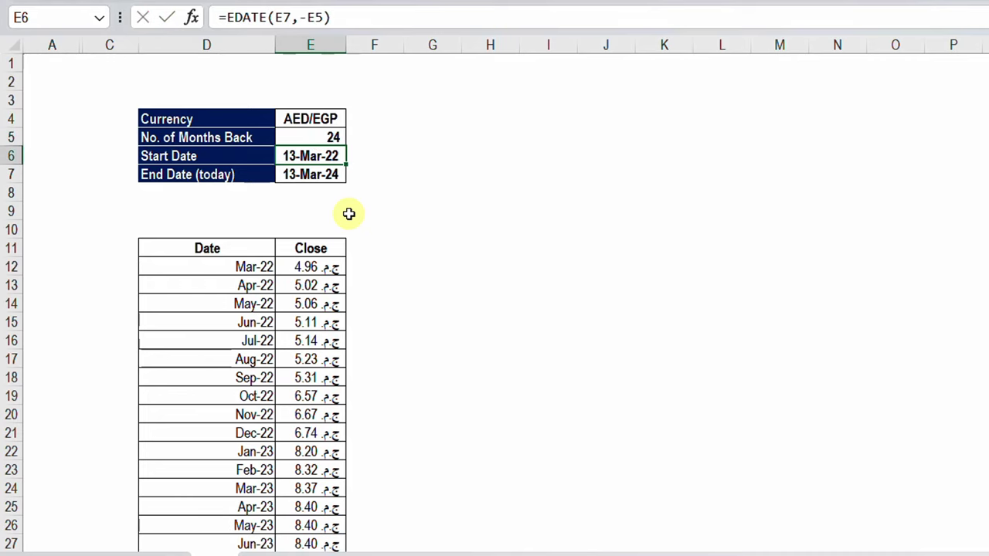
Step: Examine the extended list of monthly dates and closing rates from its first to its last row
scroll(268, 315, down, 4)
scroll(271, 316, up, 2)
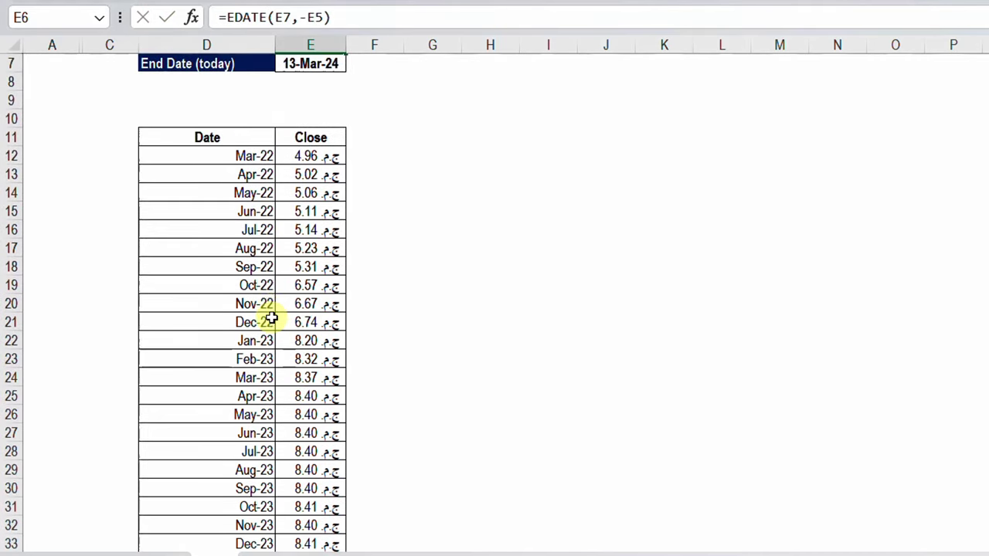
scroll(286, 283, down, 1)
scroll(285, 283, up, 1)
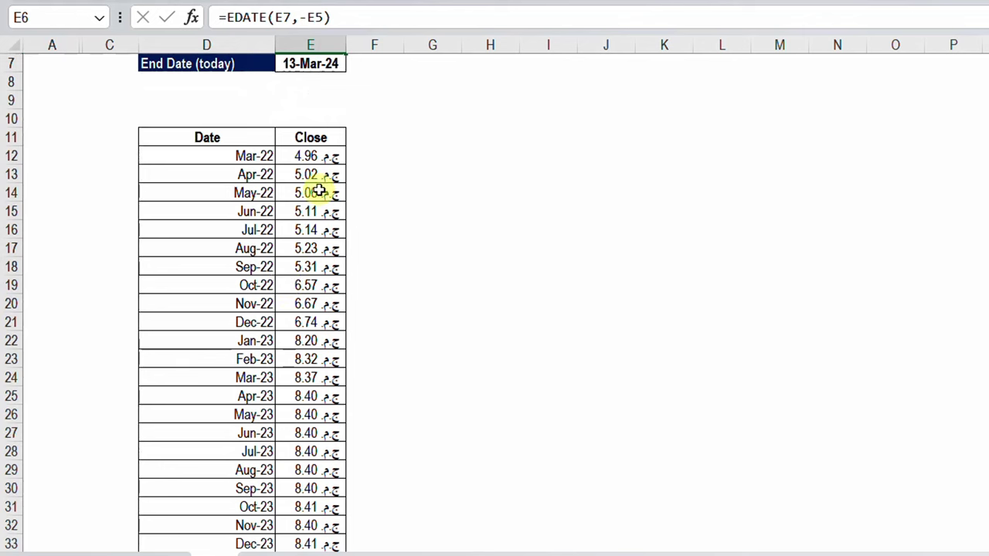
click(313, 155)
scroll(315, 196, down, 3)
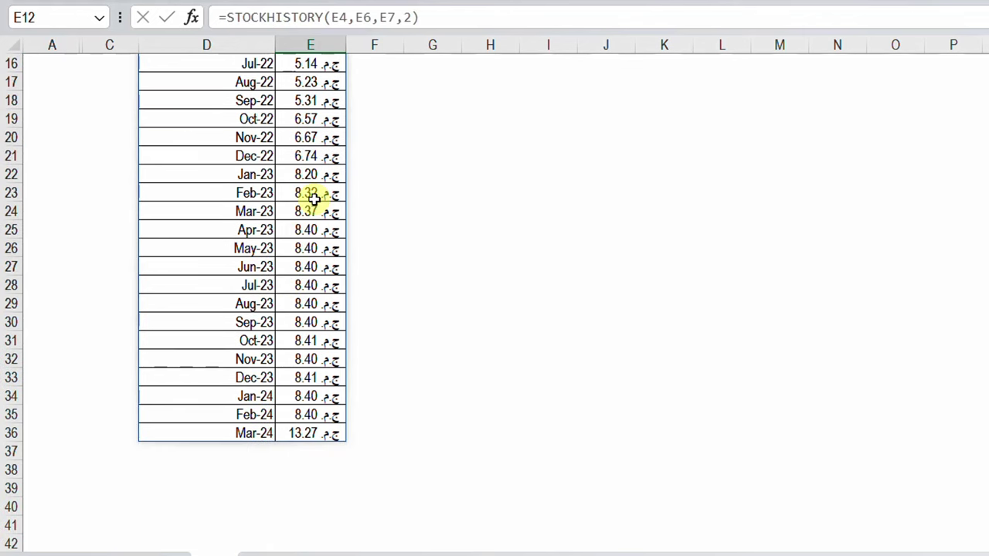
click(321, 429)
scroll(381, 404, up, 5)
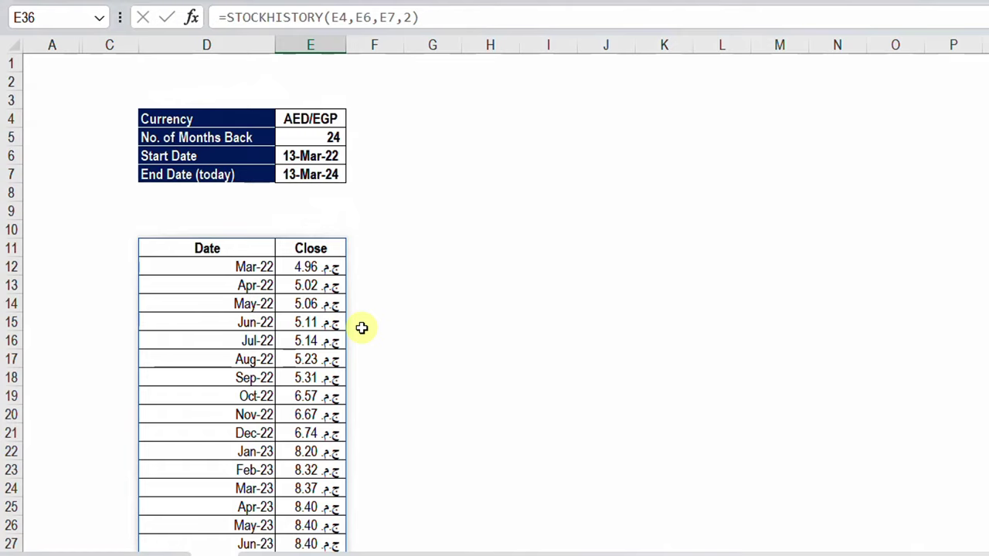
Step: Insert a 2-D line chart from the whole Date and Close result range and place it beside the table
click(194, 245)
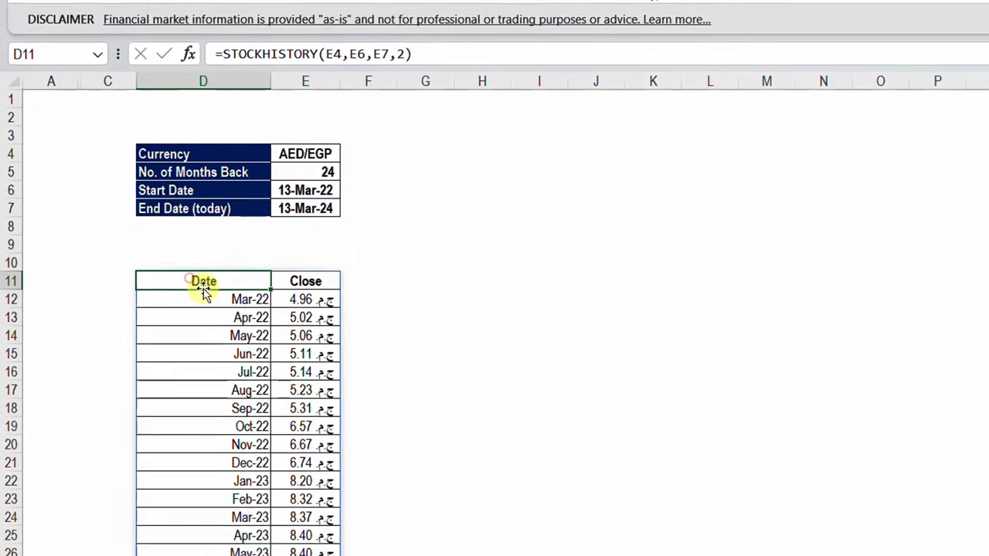
key(ctrl+a)
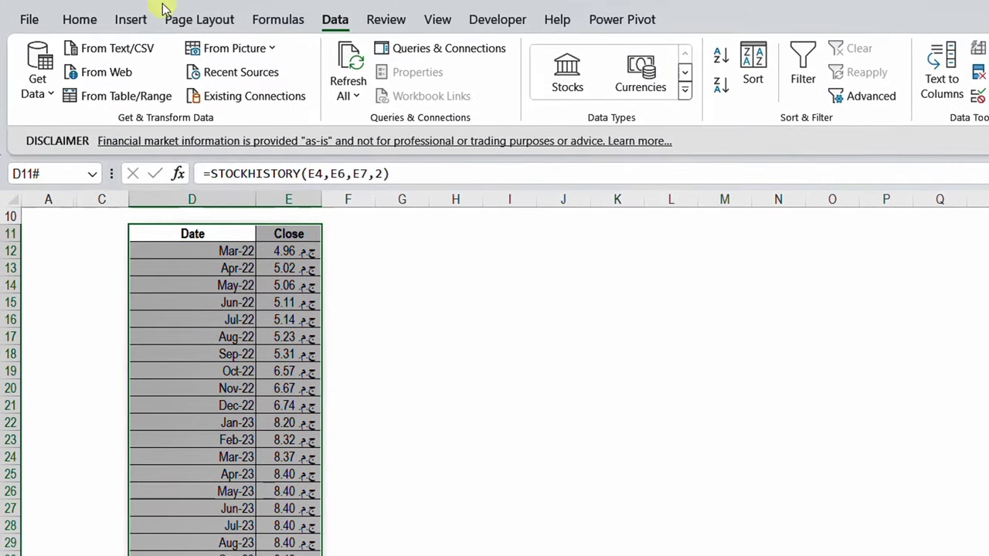
click(130, 21)
click(553, 71)
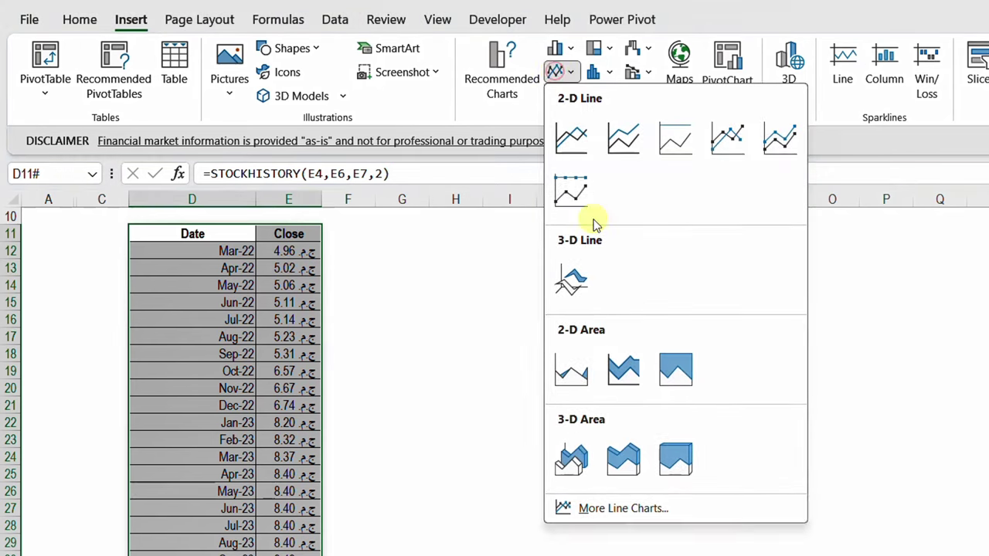
click(576, 137)
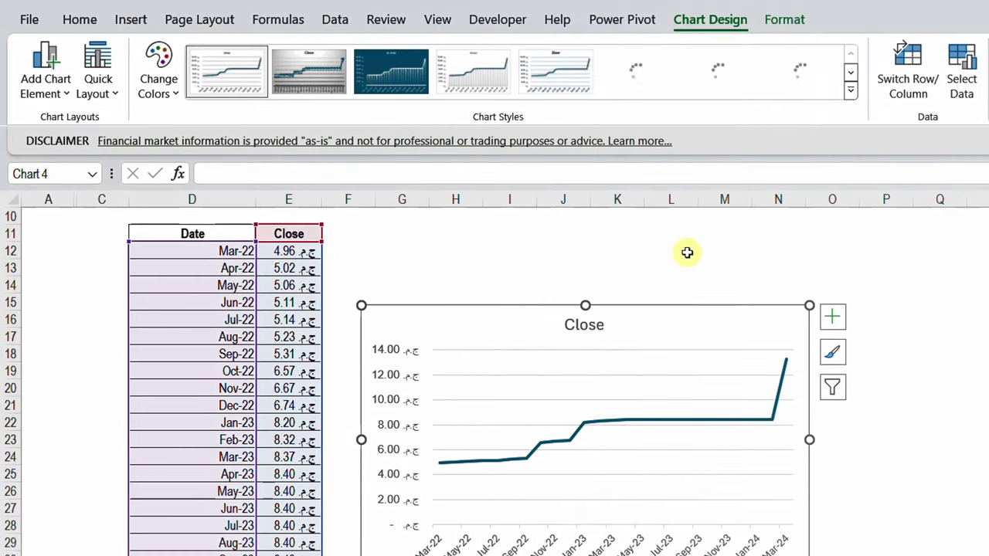
drag(694, 309, 773, 256)
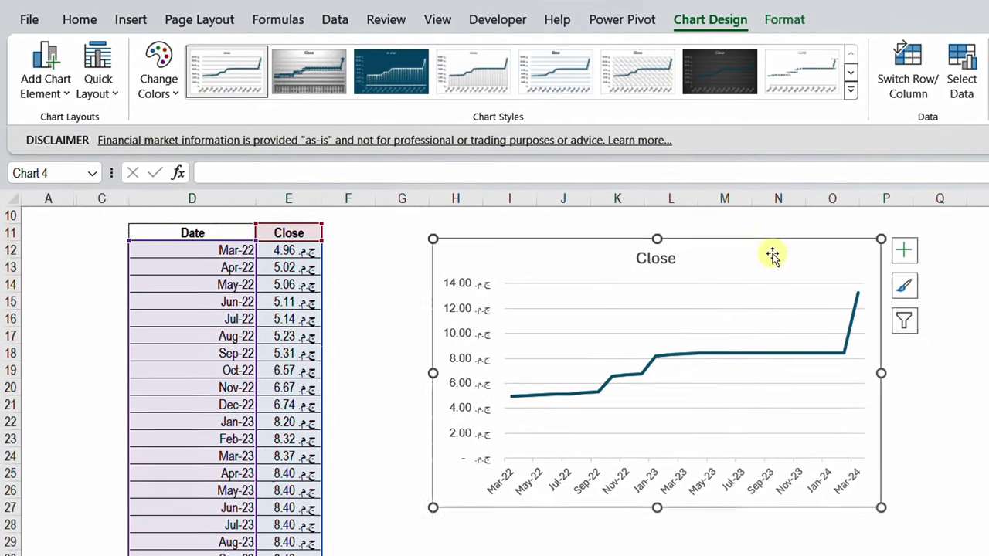
scroll(781, 265, up, 2)
drag(768, 342, 768, 322)
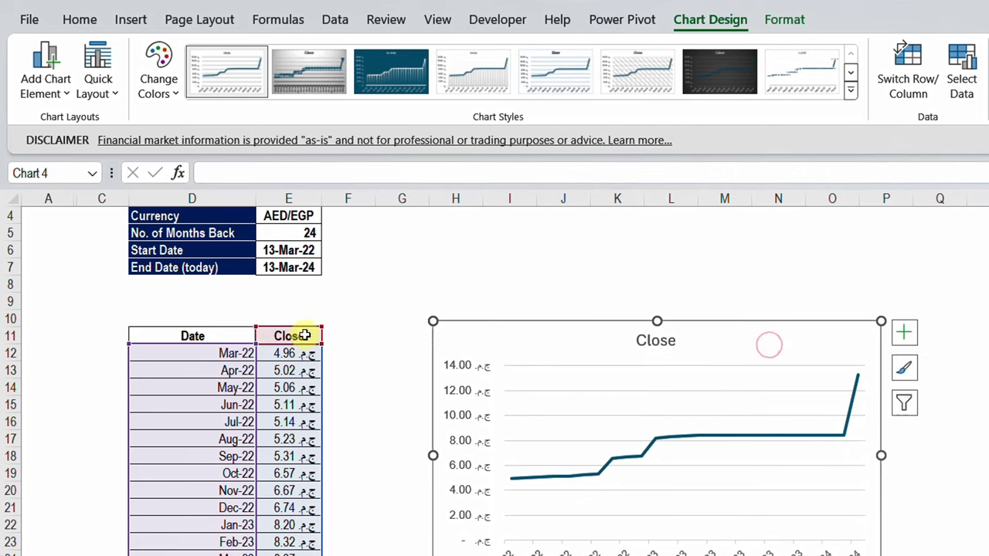
Step: Select SAR/EGP as the currency pair in cell E4 to test the chart
click(296, 216)
scroll(317, 248, up, 1)
click(329, 267)
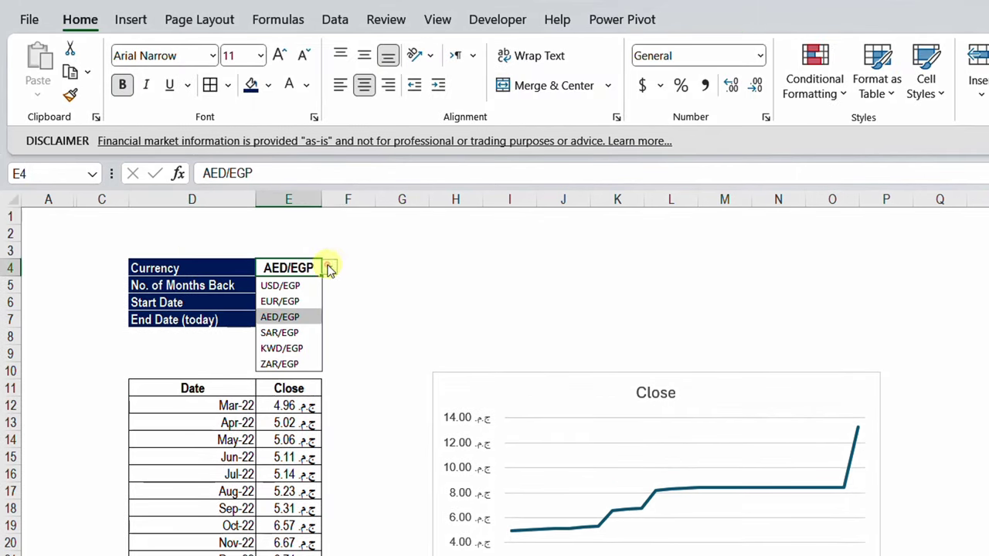
click(282, 332)
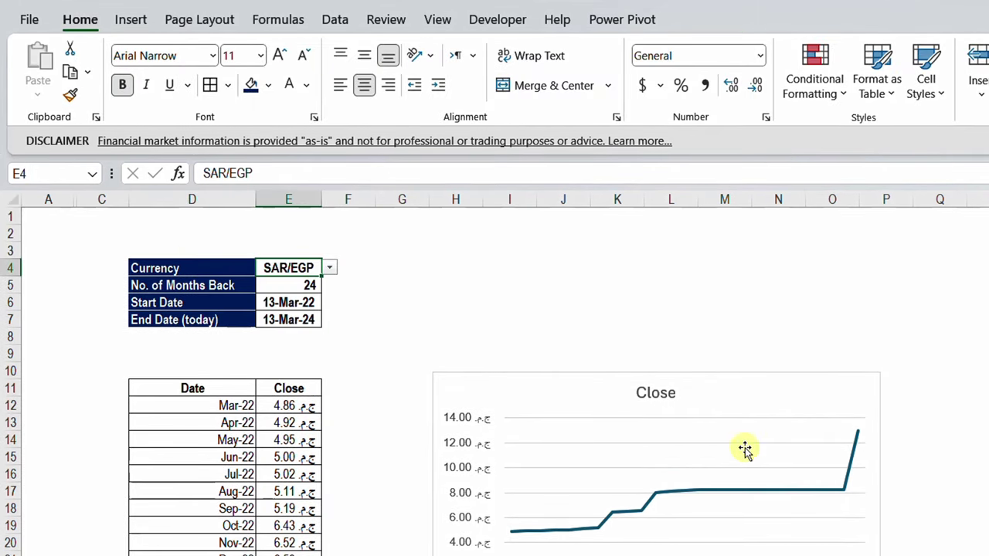
Step: Link the chart title to the currency pair in cell E4 with the formula =Start!$E$4
click(649, 395)
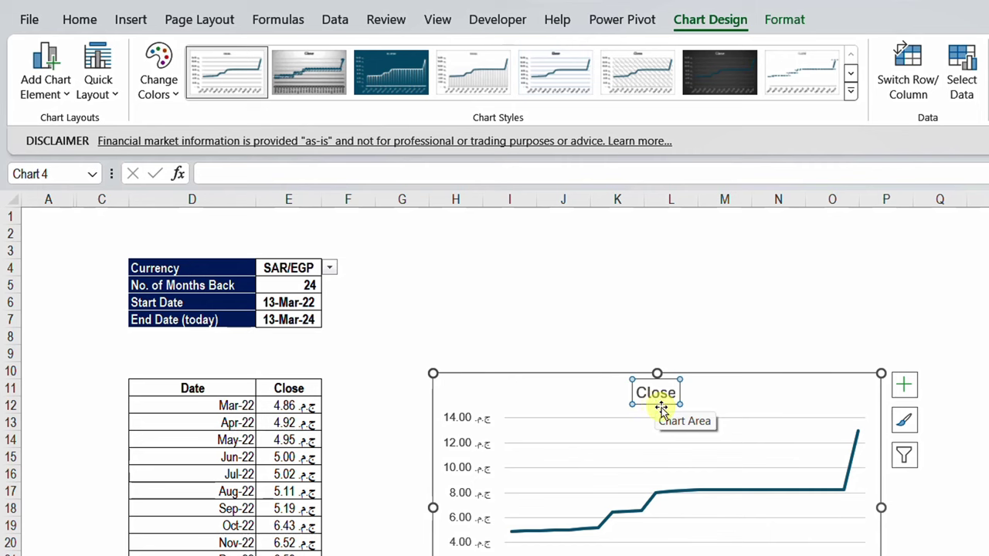
click(224, 176)
text(=)
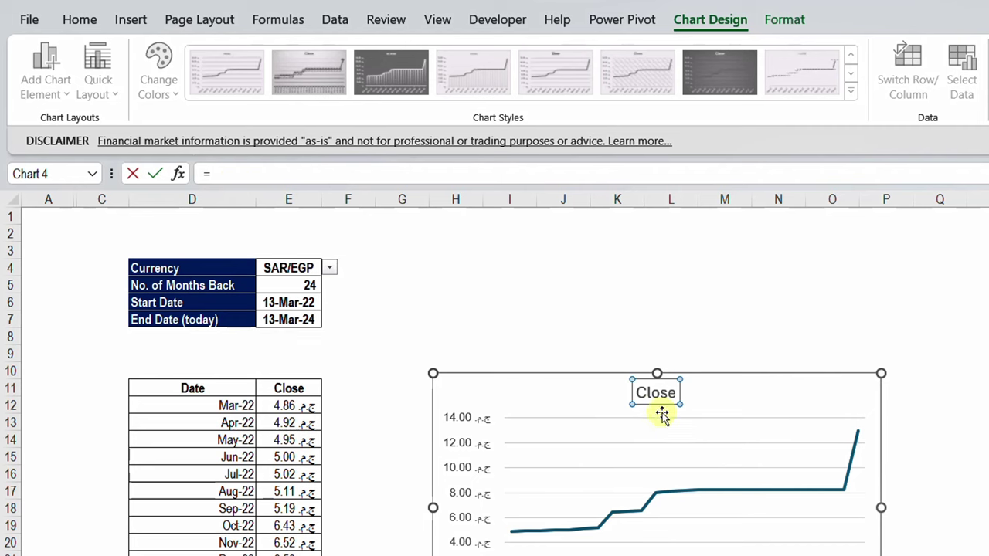
click(286, 267)
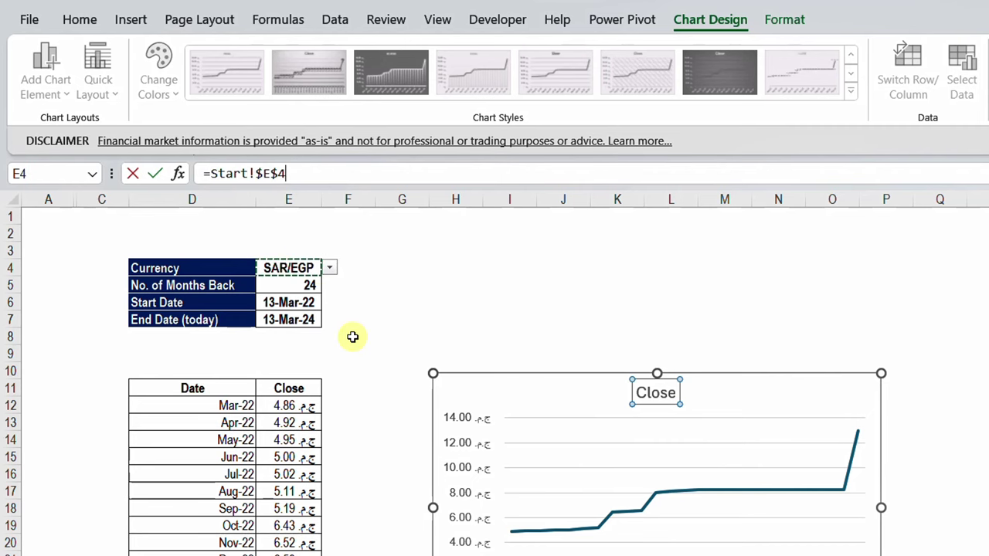
key(Return)
click(630, 334)
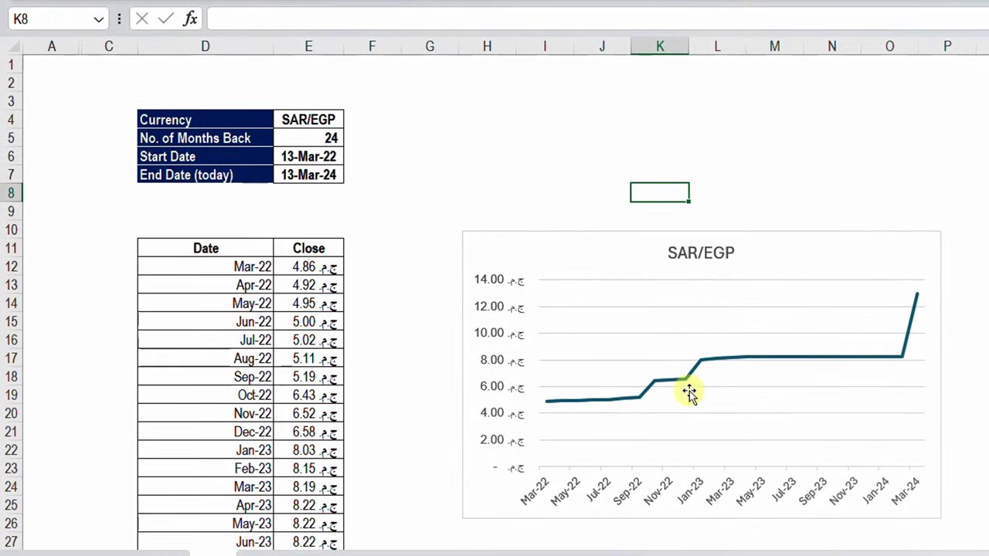
Step: Set the number of months back in cell E5 to 36
click(308, 138)
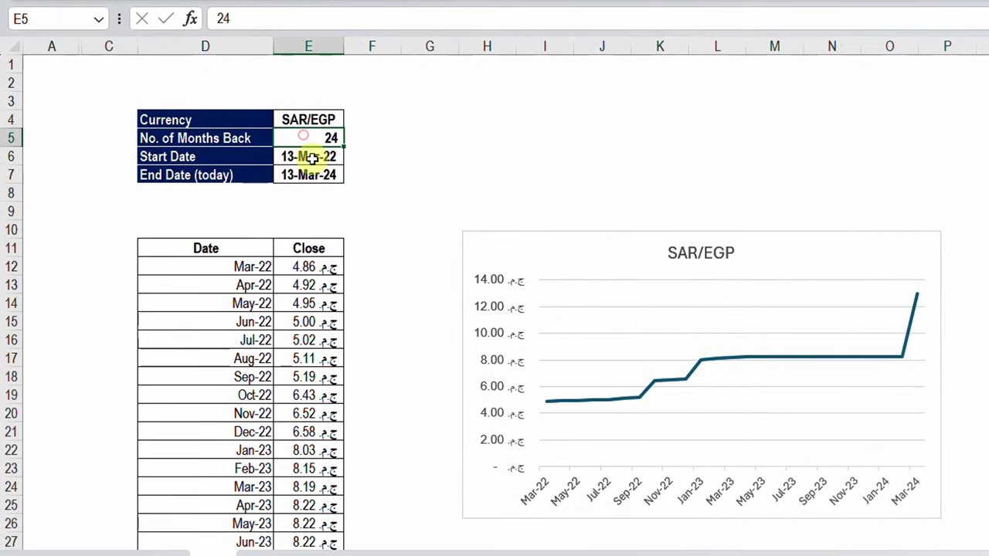
scroll(294, 382, down, 2)
scroll(293, 390, up, 2)
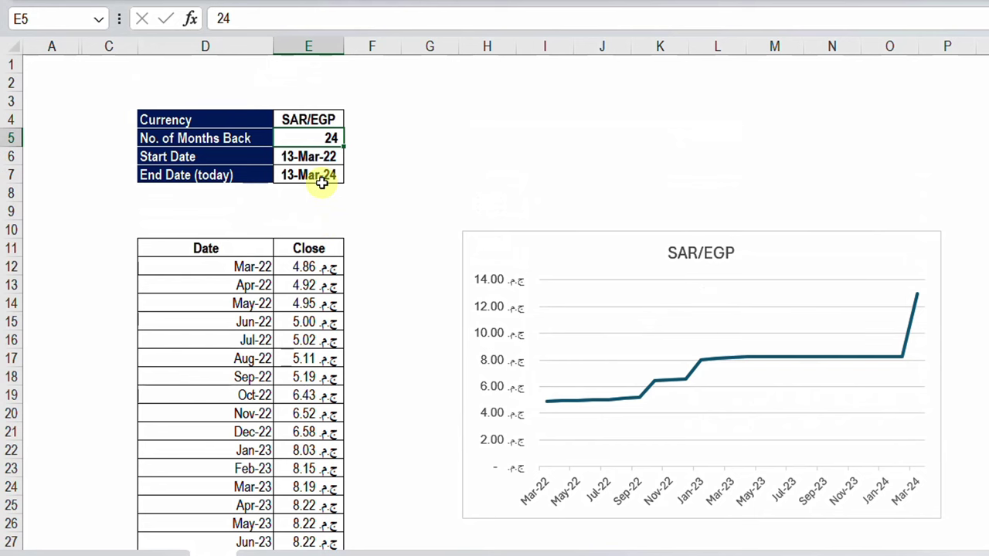
text(36)
key(Return)
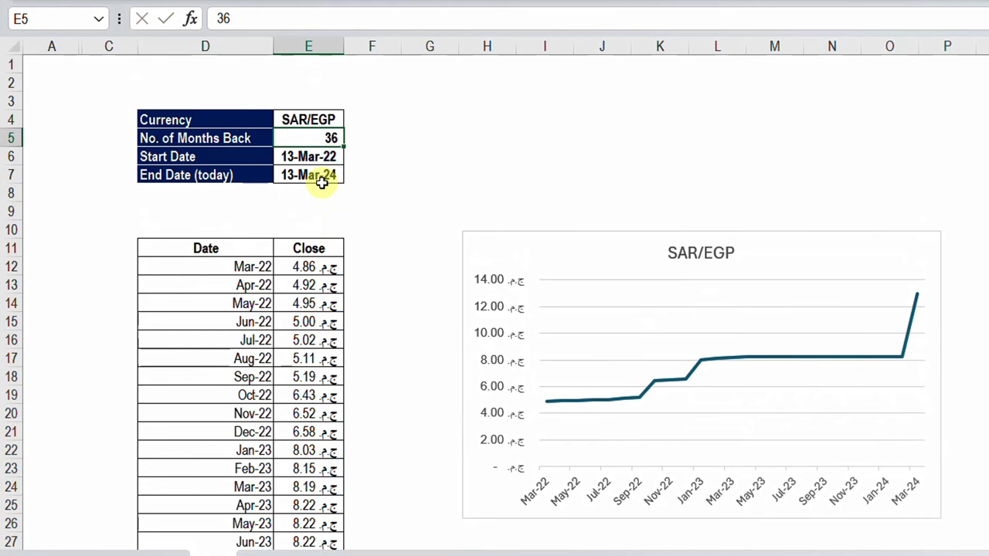
Step: Choose KWD/EGP as the currency pair in cell E4, then select the end date cell E7
click(308, 121)
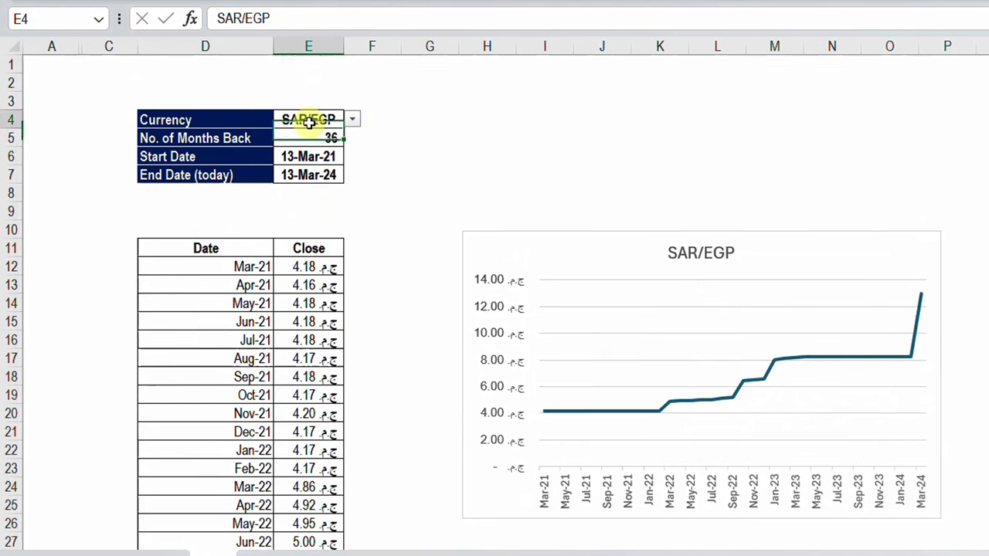
click(352, 120)
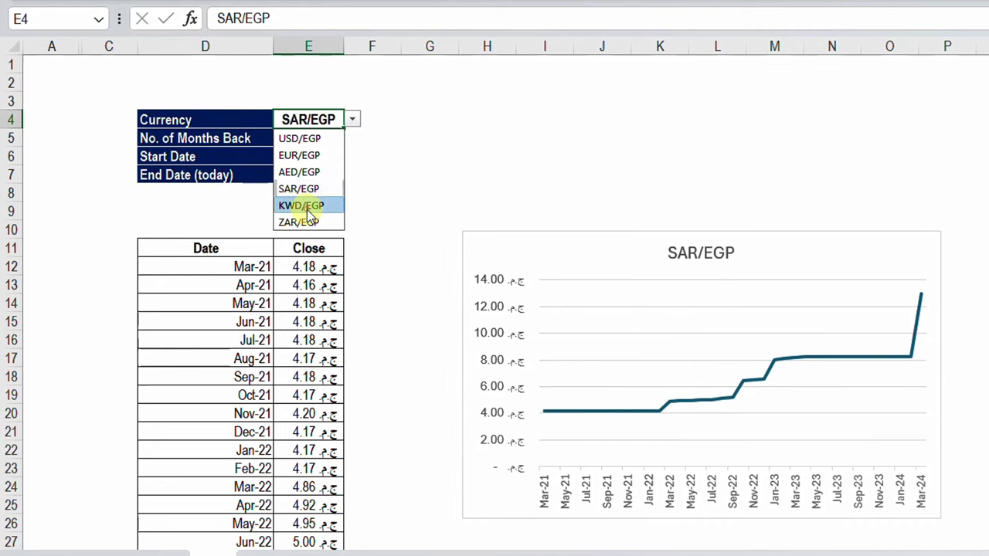
click(302, 205)
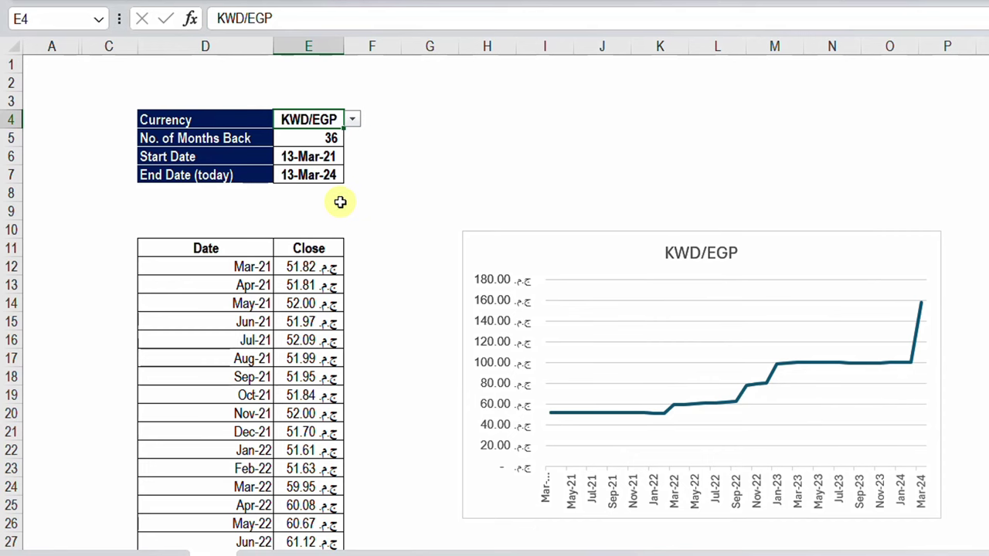
click(301, 175)
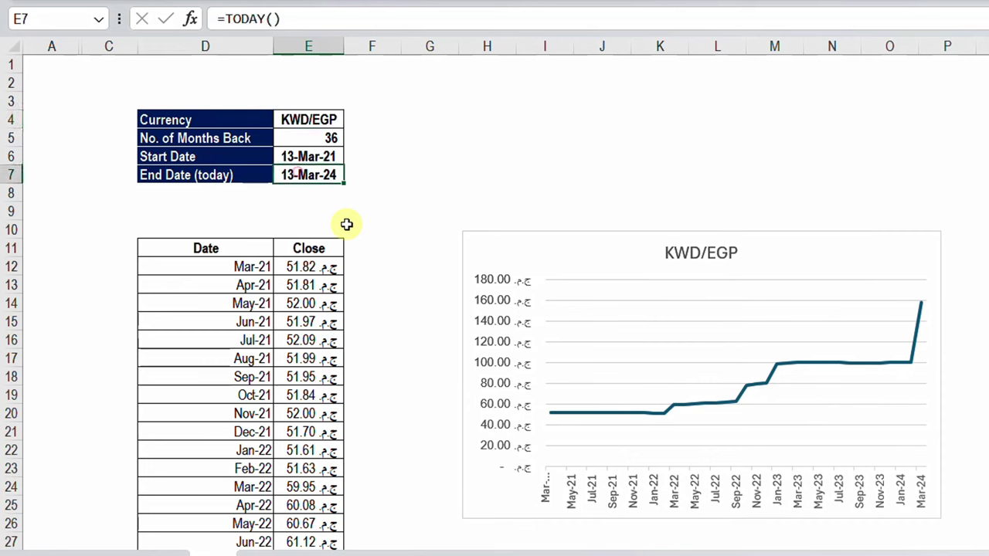